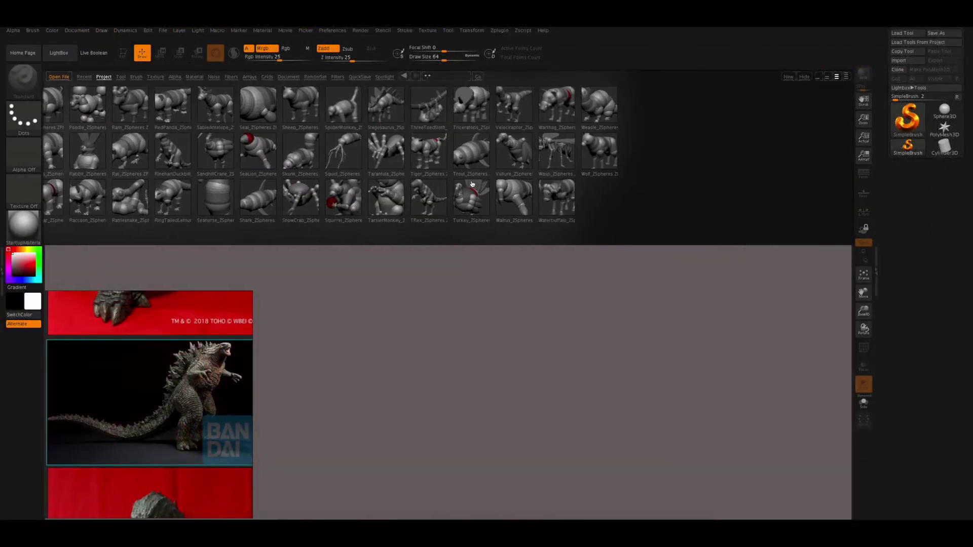
Step: Load TRex_ZSpheres from the LightBox Project thumbnails onto the canvas
scroll(265, 149, "up", 2)
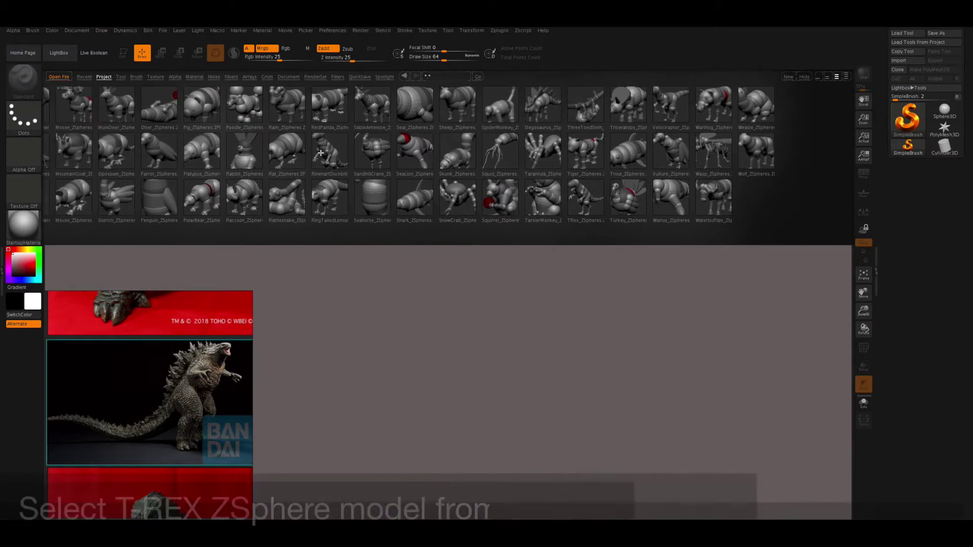
double_click(582, 210)
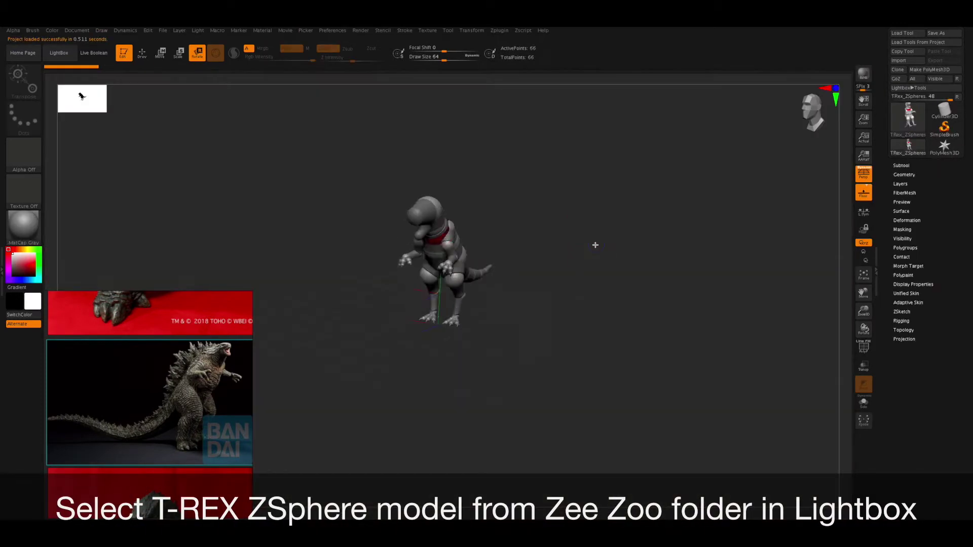
Step: Turn off perspective and the floor grid, and orient the T-Rex to a side view
left_click_drag(630, 305, 619, 302)
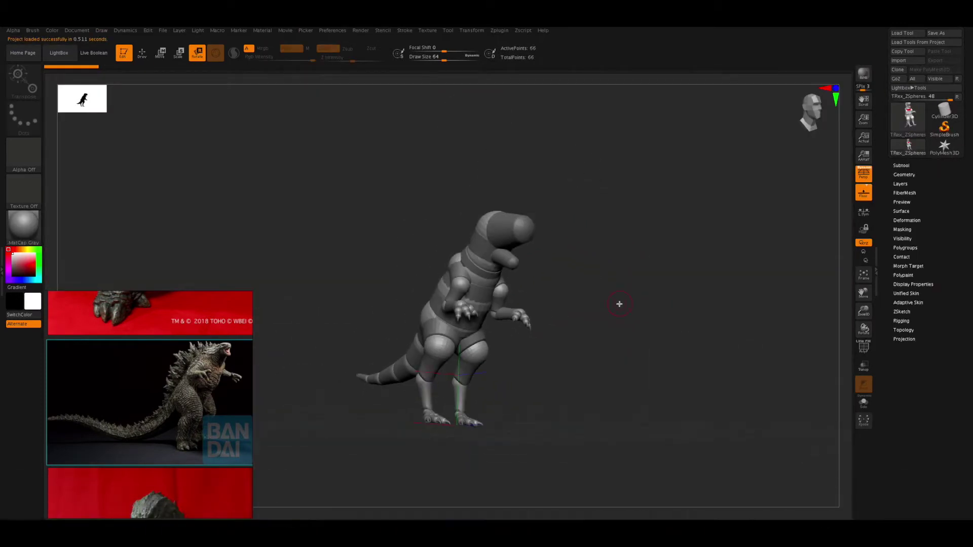
left_click(864, 174)
left_click(864, 193)
left_click_drag(720, 238, 666, 237)
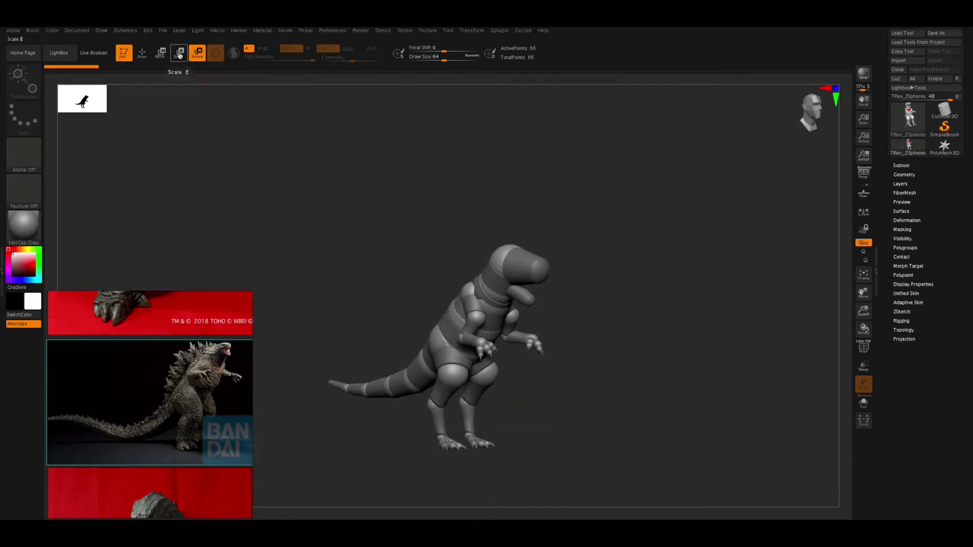
key("q")
left_click_drag(547, 289, 505, 287)
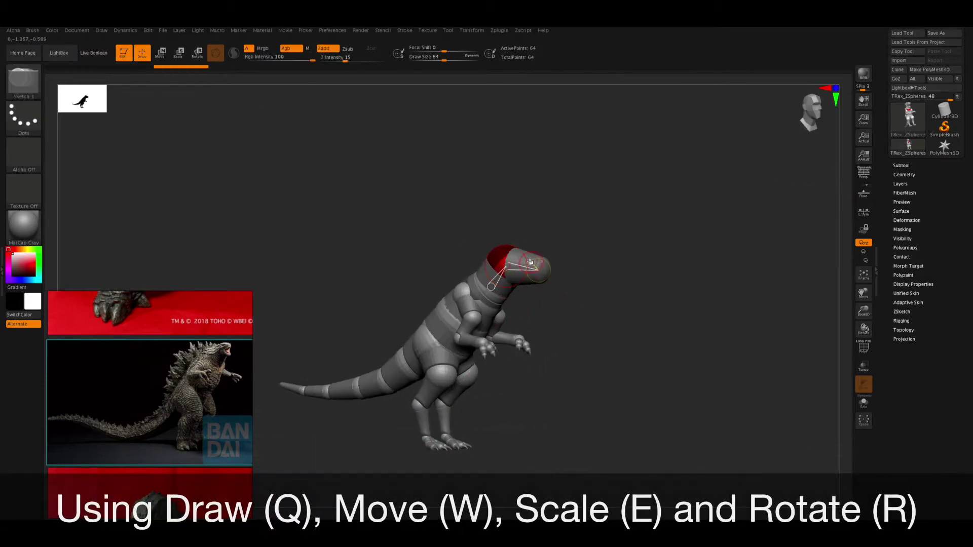
Step: Scale the T-Rex's head ZSphere larger, then return to Move mode
key("e")
mouse_move(509, 266)
left_mouse_down()
mouse_move(504, 255)
mouse_move(559, 256)
mouse_move(580, 270)
mouse_move(476, 272)
left_mouse_up()
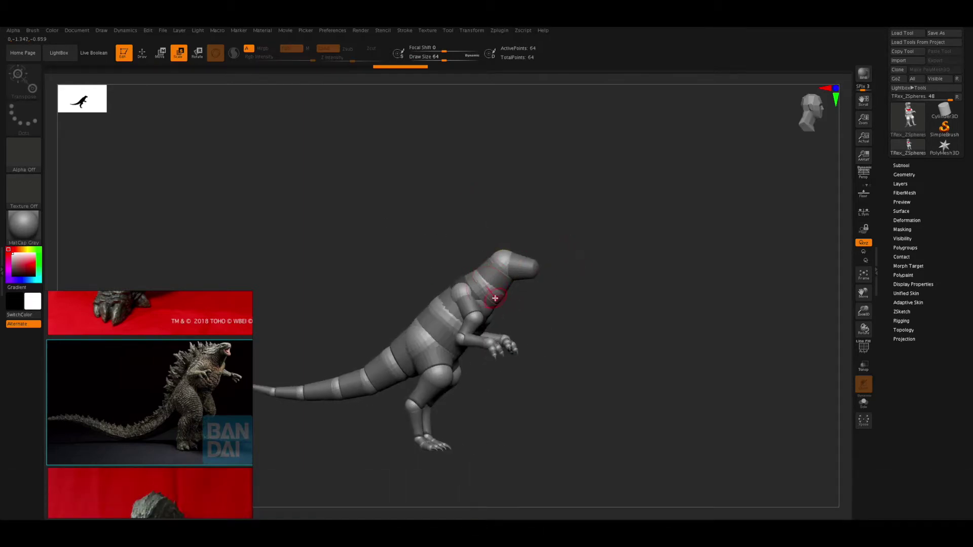
key("w")
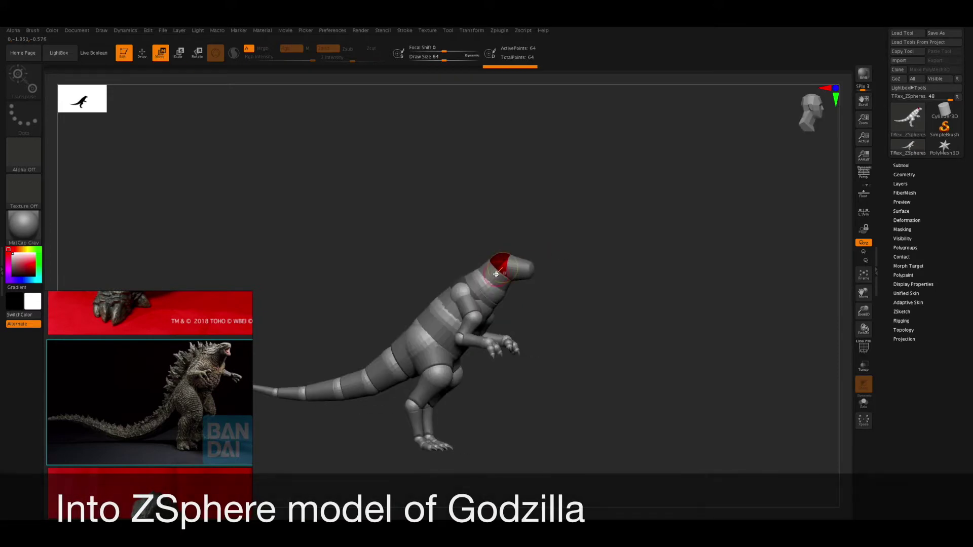
mouse_move(537, 262)
left_mouse_down()
mouse_move(551, 266)
mouse_move(472, 337)
mouse_move(626, 278)
mouse_move(496, 327)
mouse_move(512, 318)
left_mouse_up()
Step: Drag the head ZSphere forward and up to lengthen the neck, checking front and side views
mouse_move(455, 304)
left_mouse_down()
mouse_move(597, 332)
mouse_move(708, 277)
mouse_move(542, 273)
left_mouse_up()
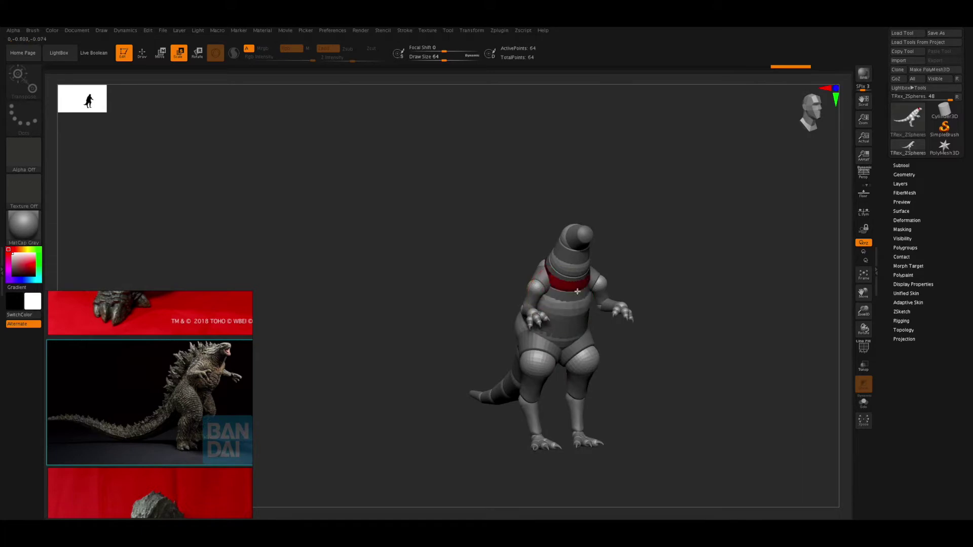
left_click_drag(689, 283, 566, 247)
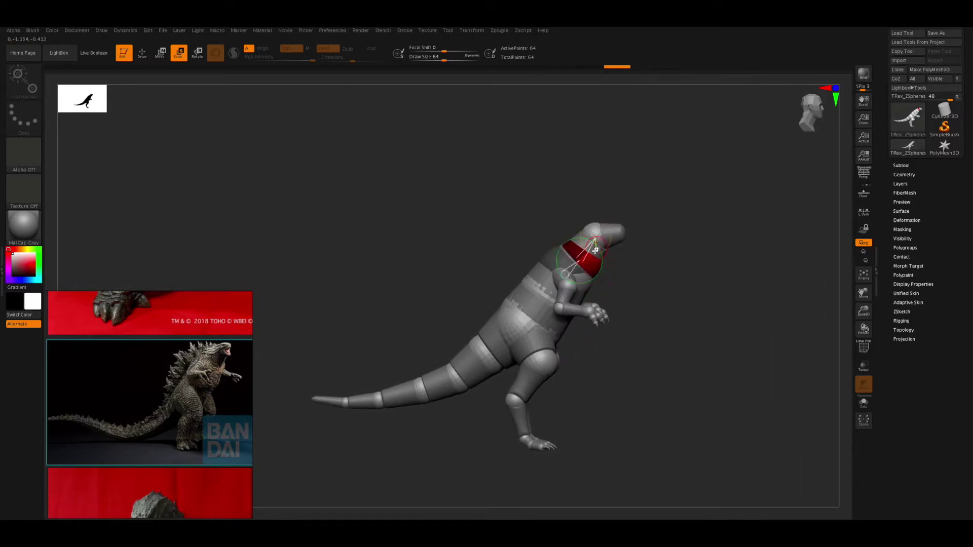
left_click_drag(591, 242, 617, 243)
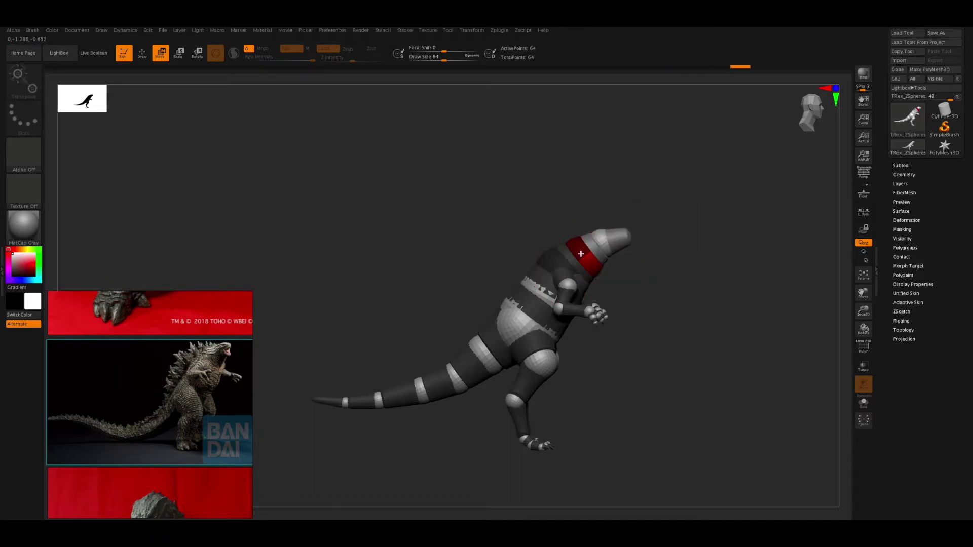
left_click_drag(636, 255, 656, 246)
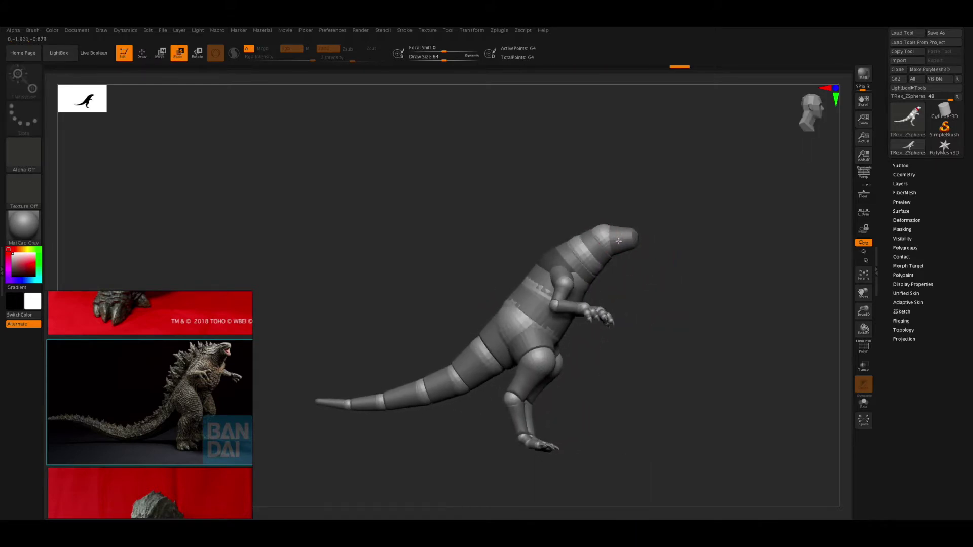
right_click_drag(567, 220, 588, 260)
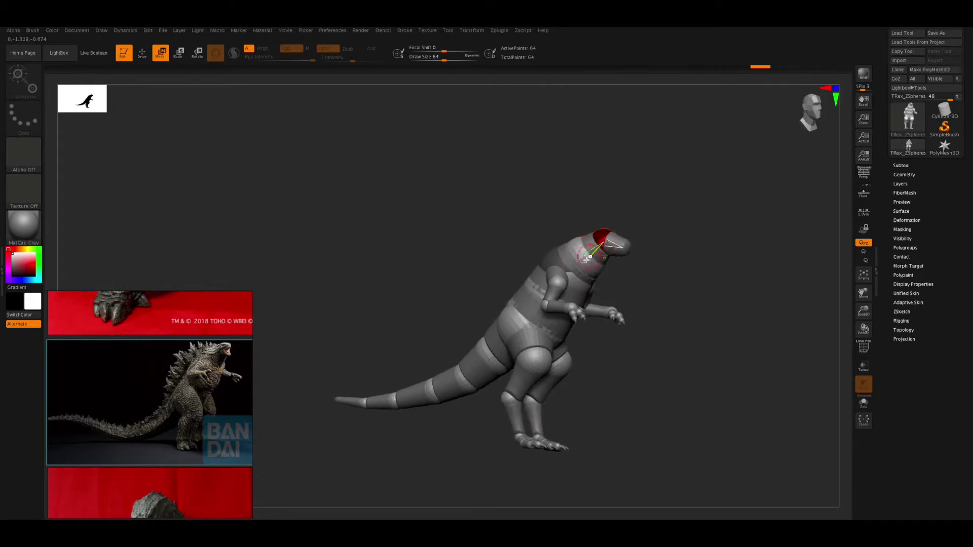
mouse_move(560, 257)
right_mouse_down()
mouse_move(639, 278)
mouse_move(537, 270)
right_mouse_up()
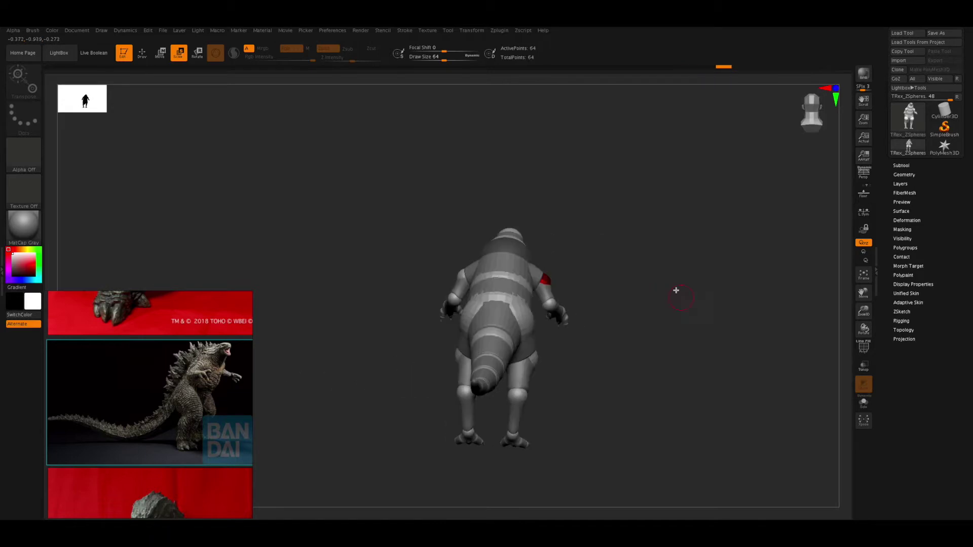
mouse_move(543, 279)
right_mouse_down()
mouse_move(699, 294)
mouse_move(641, 287)
mouse_move(669, 287)
mouse_move(512, 243)
right_mouse_up()
key("w")
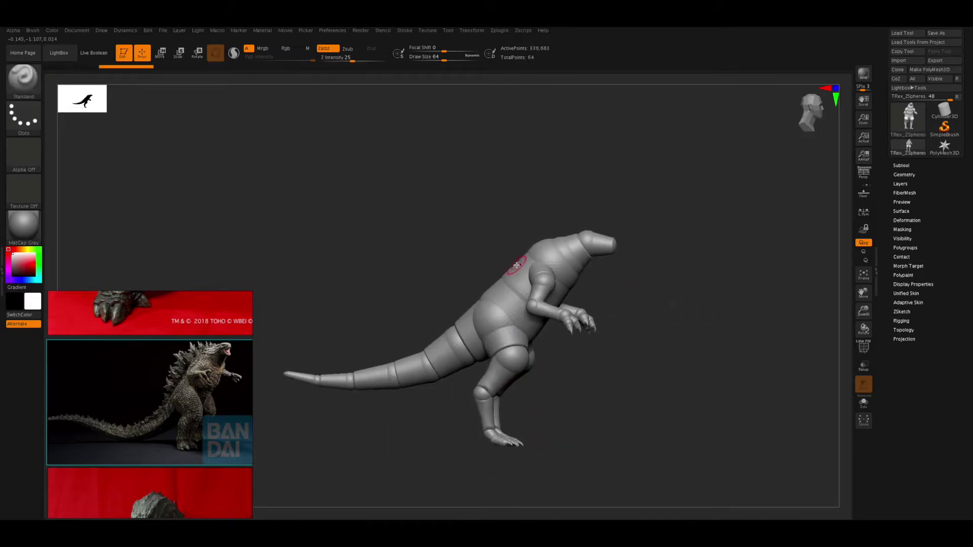
Step: Expand Tool > Adaptive Skin in the Tool palette to show its settings
key("r")
key("q")
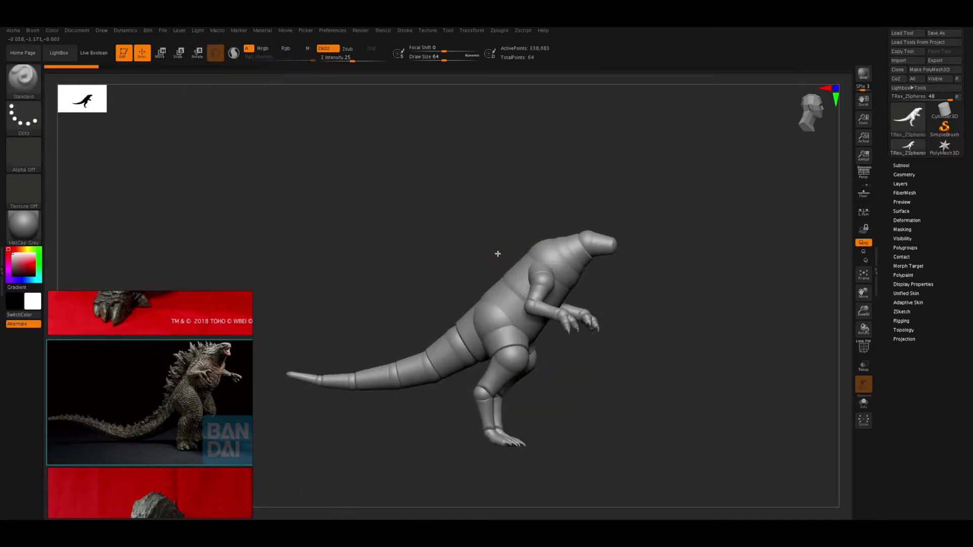
left_click(908, 301)
left_click(900, 309)
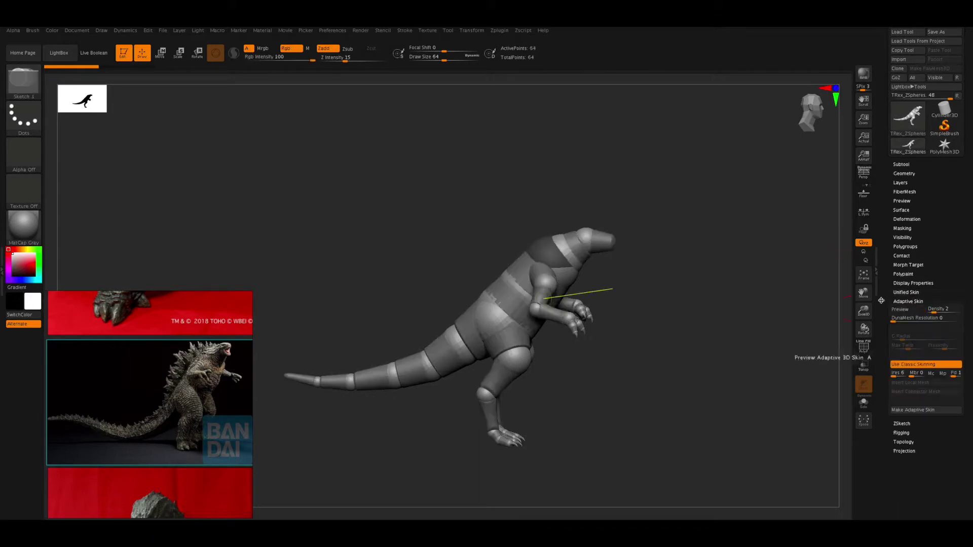
left_click_drag(634, 228, 583, 243)
Step: Orbit to a front view of the legs and resize the thigh ZSpheres
key("r")
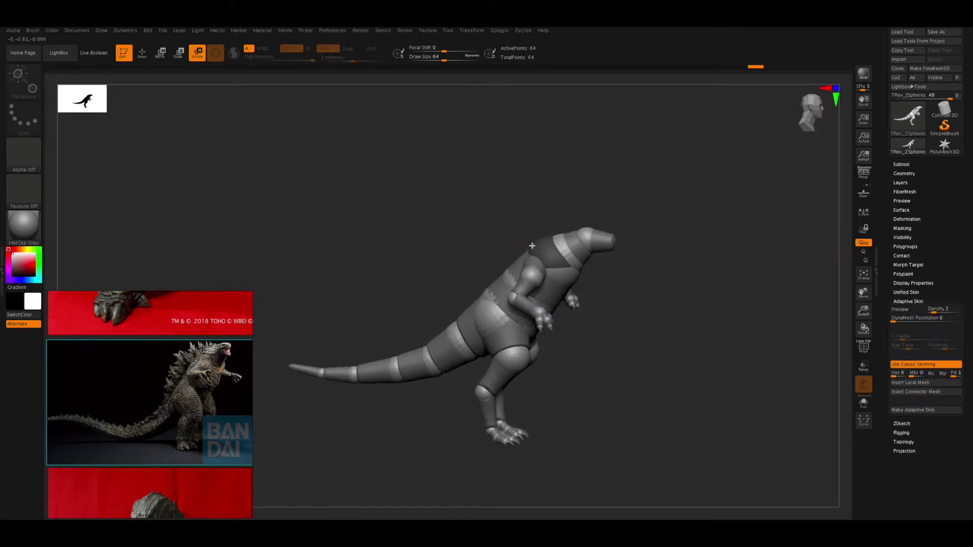
mouse_move(519, 261)
left_mouse_down("shift")
mouse_move(594, 277)
mouse_move(584, 285)
mouse_move(695, 262)
left_mouse_up("shift")
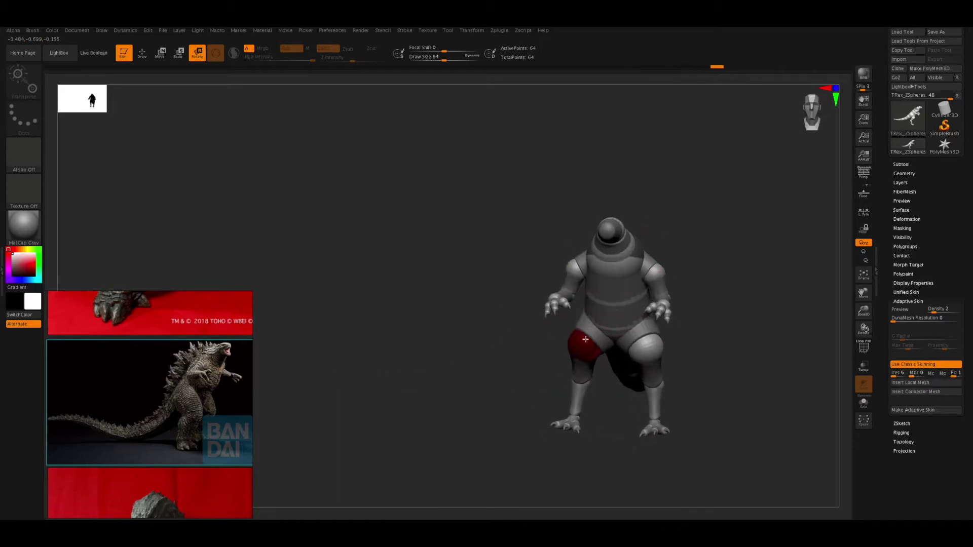
mouse_move(743, 315)
left_mouse_down()
mouse_move(578, 361)
mouse_move(593, 397)
left_mouse_up()
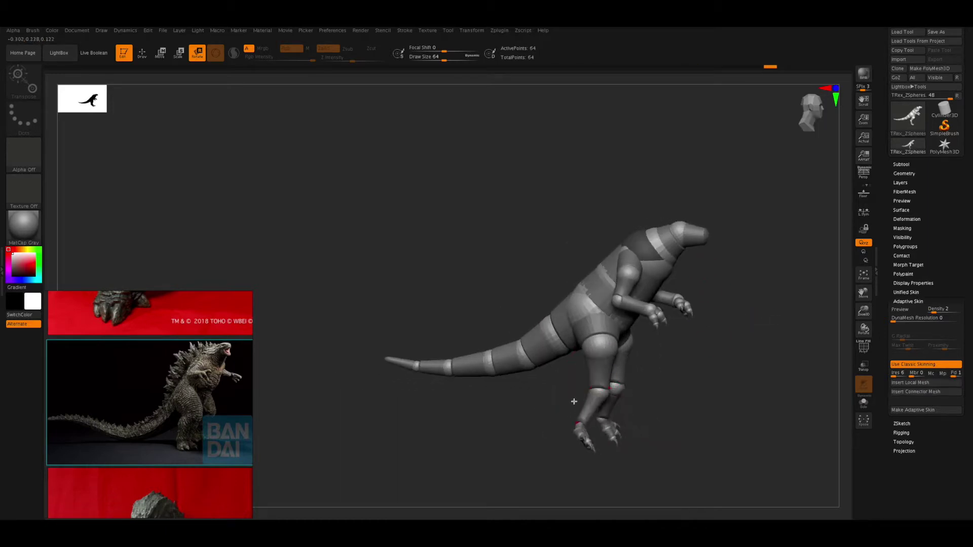
mouse_move(676, 348)
left_mouse_down()
mouse_move(557, 355)
mouse_move(749, 348)
mouse_move(604, 367)
mouse_move(685, 431)
mouse_move(665, 404)
mouse_move(578, 414)
left_mouse_up()
key("e")
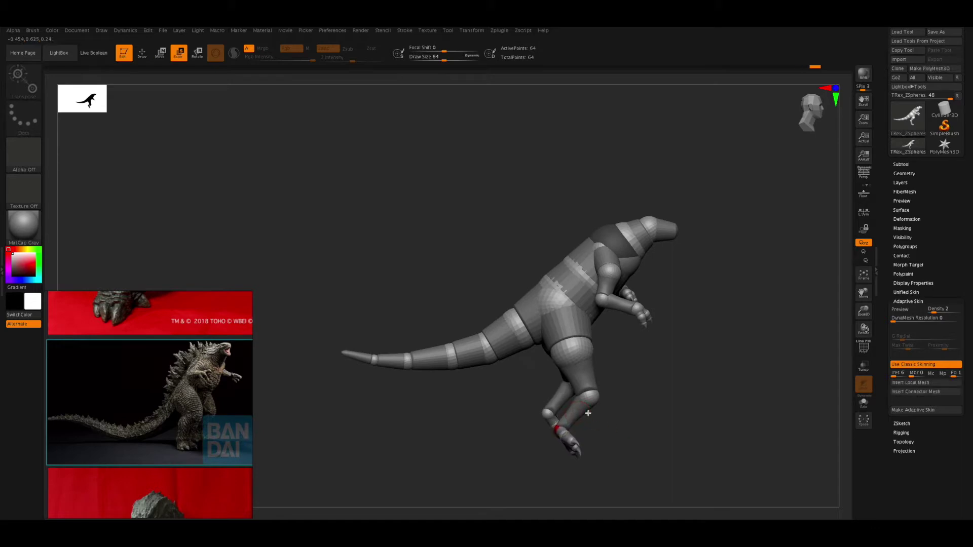
Step: Move the knee and lower-leg ZSpheres to bend both legs into a new pose
left_click_drag(625, 414, 566, 453)
key("w")
mouse_move(589, 413)
left_mouse_down()
mouse_move(679, 385)
mouse_move(600, 402)
left_mouse_up()
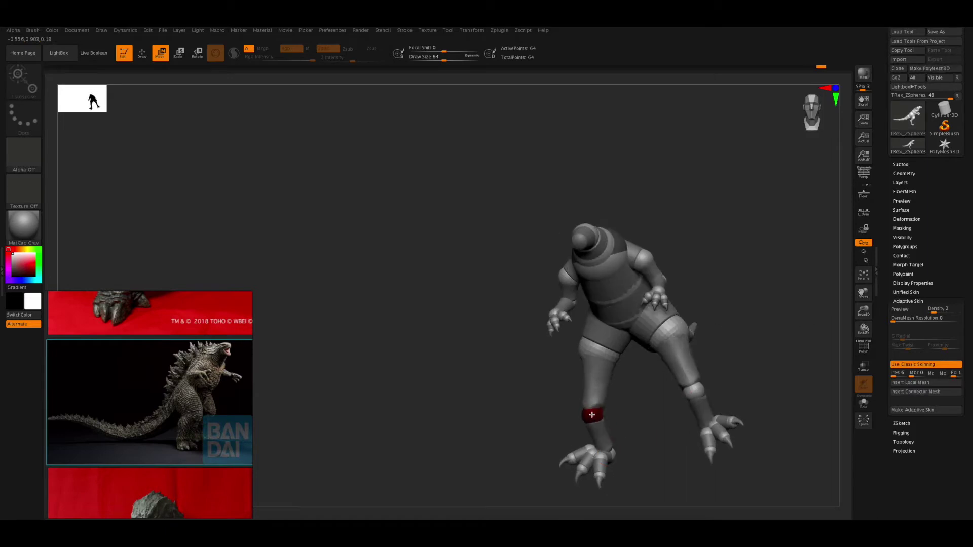
mouse_move(614, 452)
left_mouse_down()
mouse_move(588, 446)
mouse_move(754, 376)
mouse_move(684, 401)
mouse_move(659, 395)
mouse_move(726, 386)
left_mouse_up()
mouse_move(659, 390)
left_mouse_down()
mouse_move(620, 389)
mouse_move(596, 360)
mouse_move(652, 377)
left_mouse_up()
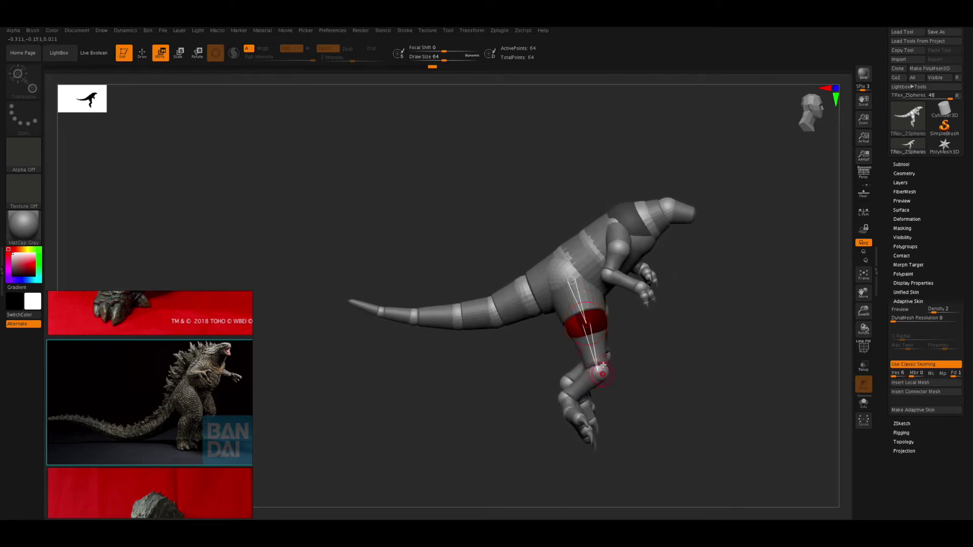
left_click_drag(583, 327, 598, 359)
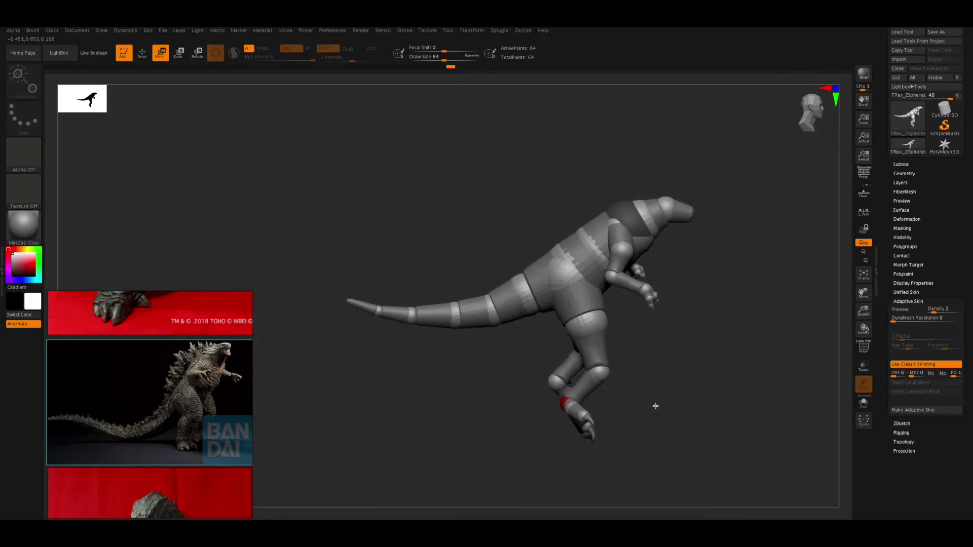
mouse_move(626, 373)
left_mouse_down()
mouse_move(603, 398)
mouse_move(534, 409)
mouse_move(600, 400)
mouse_move(526, 411)
mouse_move(611, 429)
mouse_move(533, 419)
mouse_move(598, 419)
mouse_move(539, 406)
mouse_move(554, 419)
mouse_move(555, 404)
mouse_move(539, 409)
mouse_move(600, 409)
mouse_move(565, 417)
mouse_move(604, 400)
mouse_move(583, 408)
mouse_move(662, 431)
mouse_move(656, 370)
mouse_move(697, 394)
mouse_move(553, 404)
left_mouse_up()
key("e")
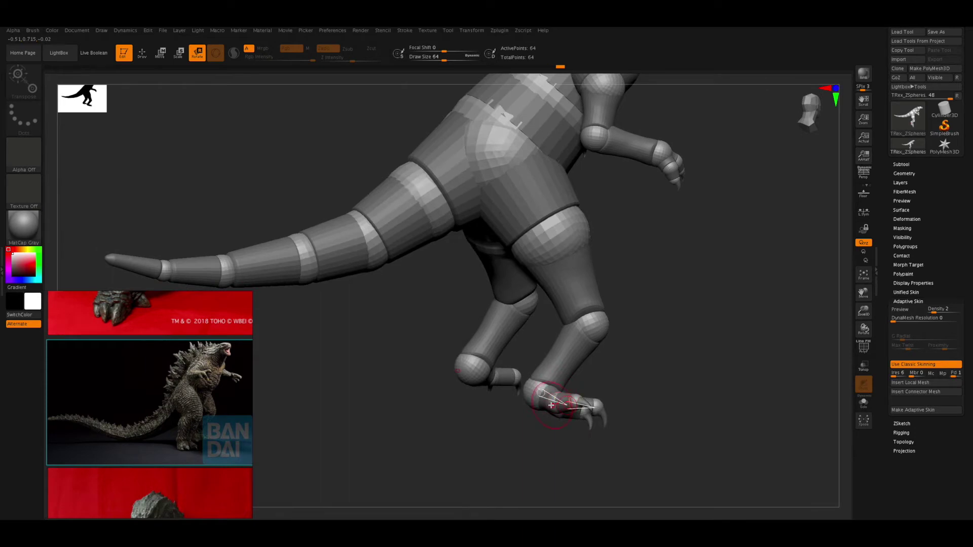
Step: Re-enable the floor grid and move the arm and claw ZSpheres from a front view
mouse_move(638, 379)
left_mouse_down("shift")
mouse_move(569, 400)
mouse_move(613, 461)
left_mouse_up("shift")
left_click(865, 192)
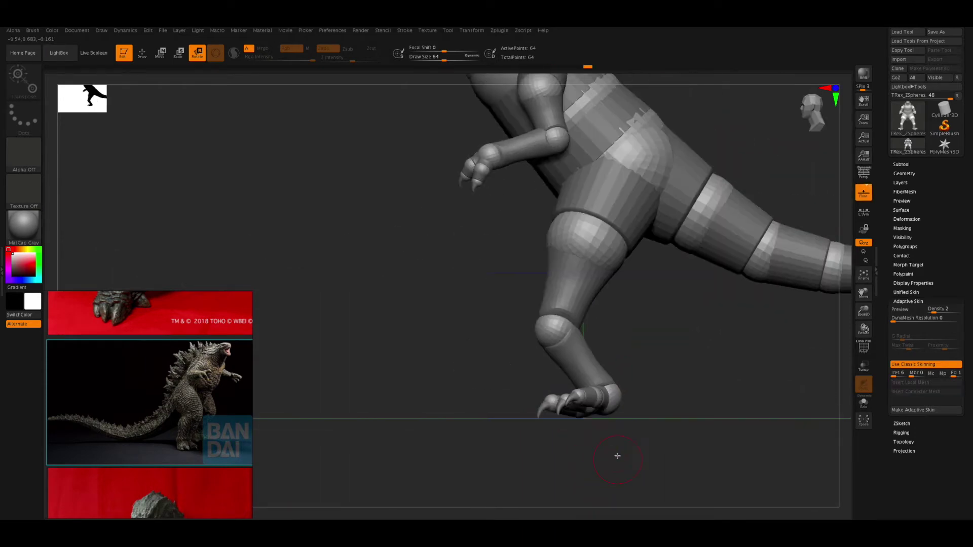
mouse_move(607, 389)
left_mouse_down()
mouse_move(578, 404)
mouse_move(587, 406)
mouse_move(582, 428)
mouse_move(584, 393)
mouse_move(571, 408)
left_mouse_up()
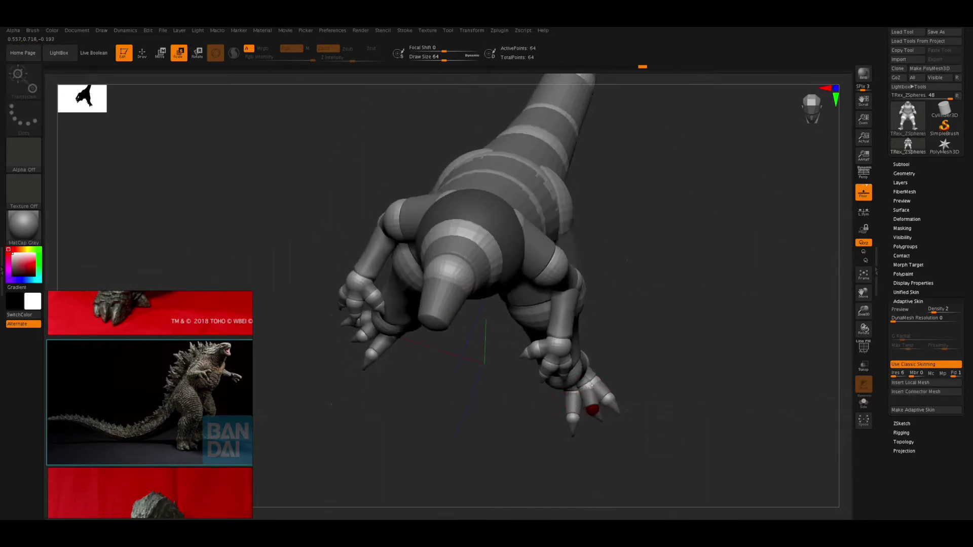
mouse_move(582, 380)
left_mouse_down()
mouse_move(573, 419)
mouse_move(641, 426)
left_mouse_up()
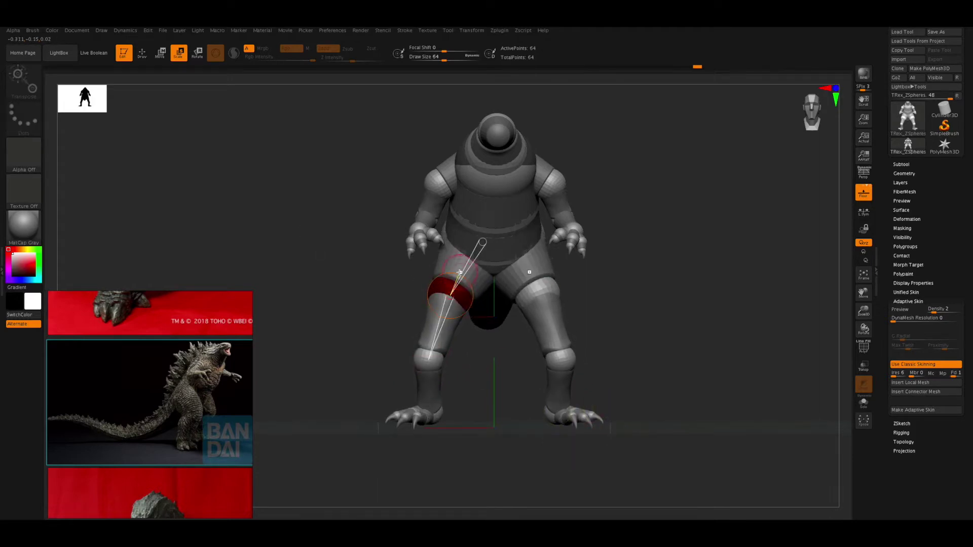
Step: Lengthen and spread the legs with bigger feet, checking the Adaptive Skin preview
left_click_drag(465, 282, 462, 290)
key("w")
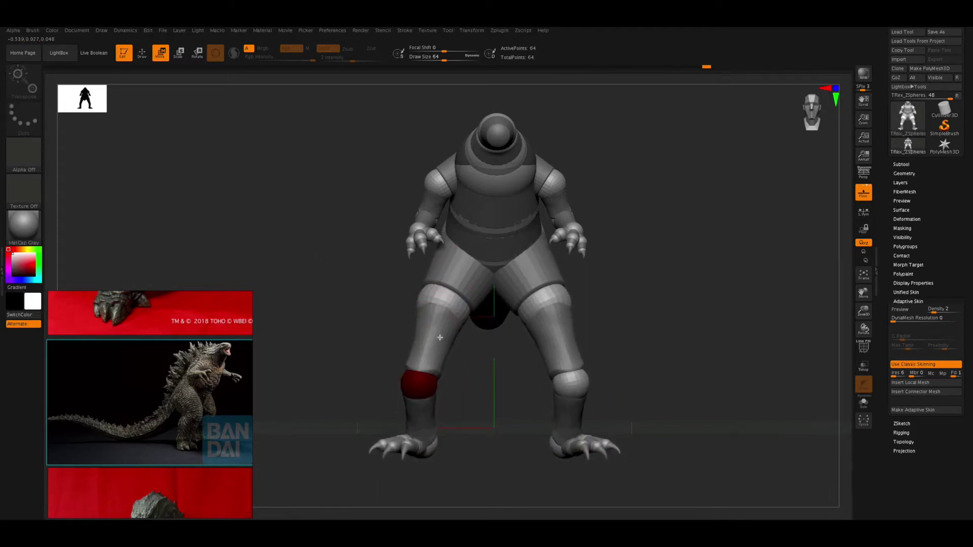
mouse_move(659, 345)
left_mouse_down("shift")
mouse_move(576, 354)
mouse_move(613, 272)
mouse_move(448, 355)
left_mouse_up("shift")
key("e")
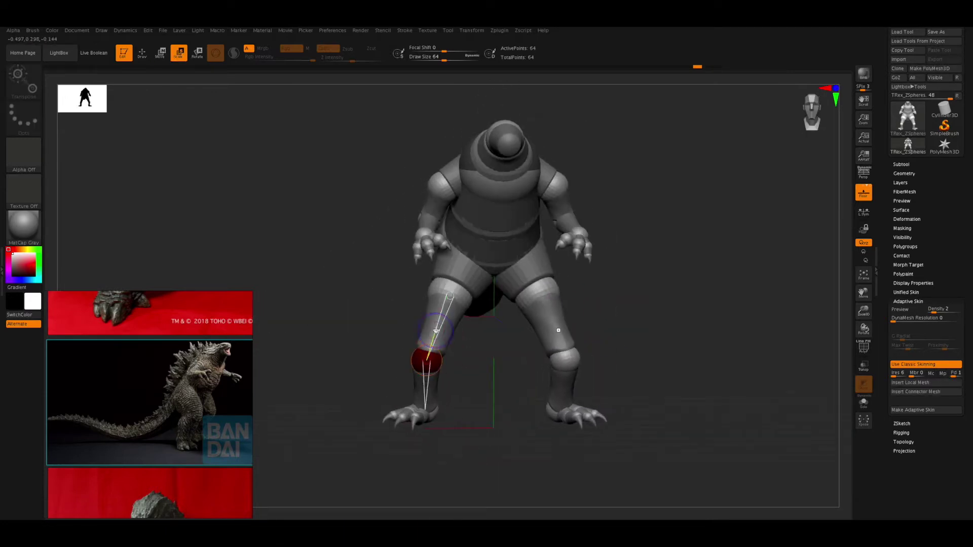
key("a")
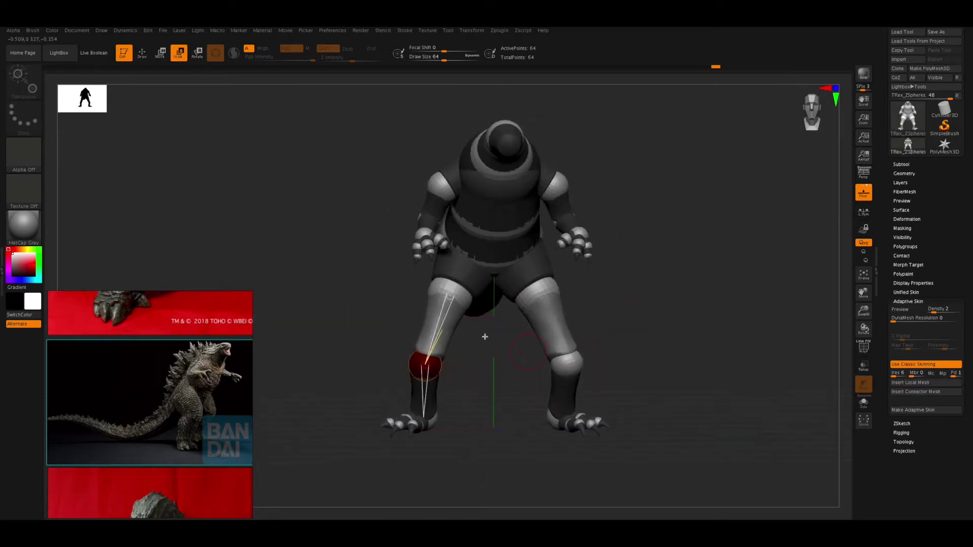
key("a")
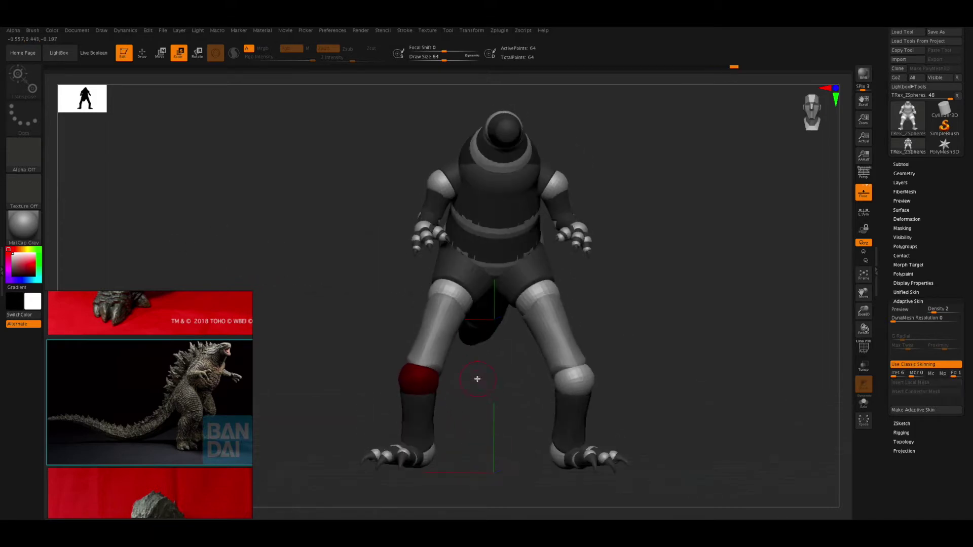
key("a")
key("w")
mouse_move(469, 346)
left_mouse_down("shift")
mouse_move(526, 353)
mouse_move(496, 383)
mouse_move(496, 369)
mouse_move(558, 358)
mouse_move(595, 328)
mouse_move(589, 350)
mouse_move(571, 349)
mouse_move(478, 289)
mouse_move(583, 367)
mouse_move(507, 370)
mouse_move(583, 365)
mouse_move(539, 382)
left_mouse_up("shift")
Step: Raise the knee ZSphere to bend the leg, then frame the whole model
key("q")
key("w")
mouse_move(469, 368)
left_mouse_down()
mouse_move(463, 348)
mouse_move(583, 364)
mouse_move(507, 363)
mouse_move(520, 413)
mouse_move(571, 347)
left_mouse_up()
key("e")
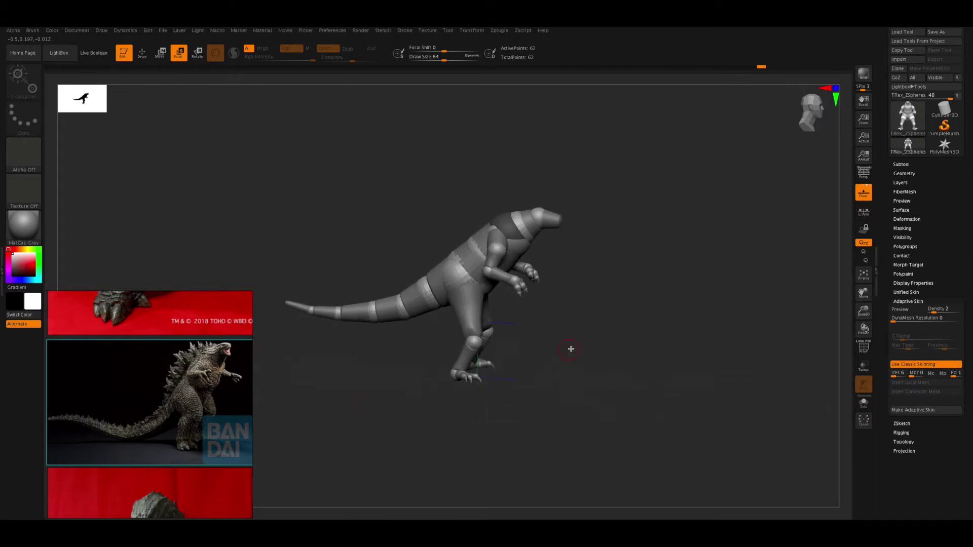
key("f")
left_click_drag(599, 326, 672, 329)
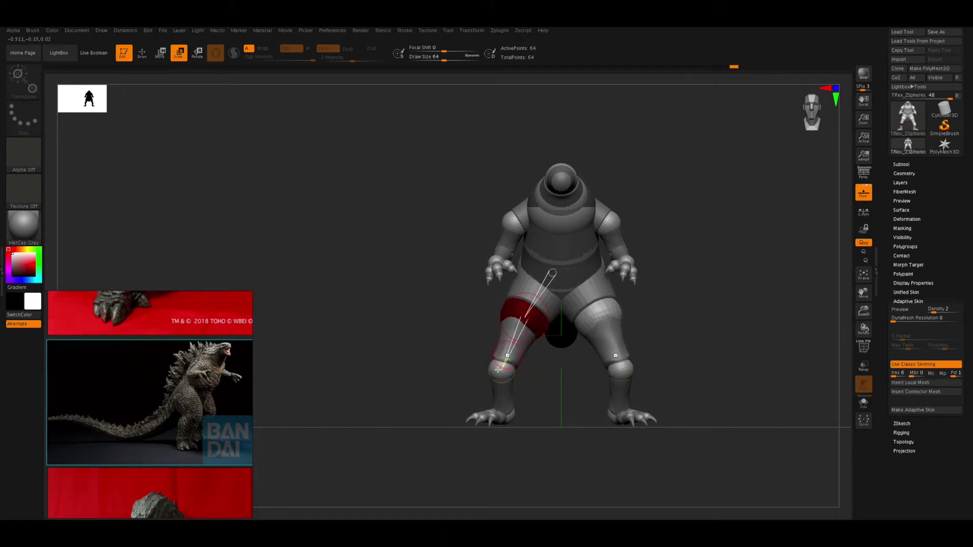
mouse_move(498, 299)
left_mouse_down()
mouse_move(684, 333)
mouse_move(686, 211)
mouse_move(581, 247)
mouse_move(634, 314)
mouse_move(673, 317)
mouse_move(664, 304)
mouse_move(706, 289)
mouse_move(522, 239)
mouse_move(677, 244)
mouse_move(554, 204)
mouse_move(507, 206)
mouse_move(507, 174)
left_mouse_up()
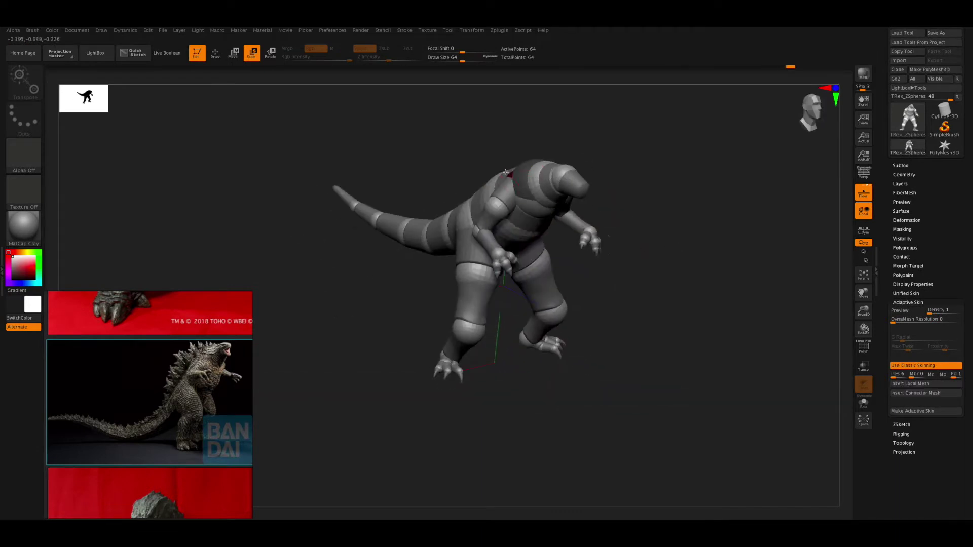
Step: Raise the neck and head ZSpheres into an upright stance, checking side and front views
mouse_move(587, 253)
left_mouse_down()
mouse_move(561, 211)
mouse_move(560, 179)
left_mouse_up()
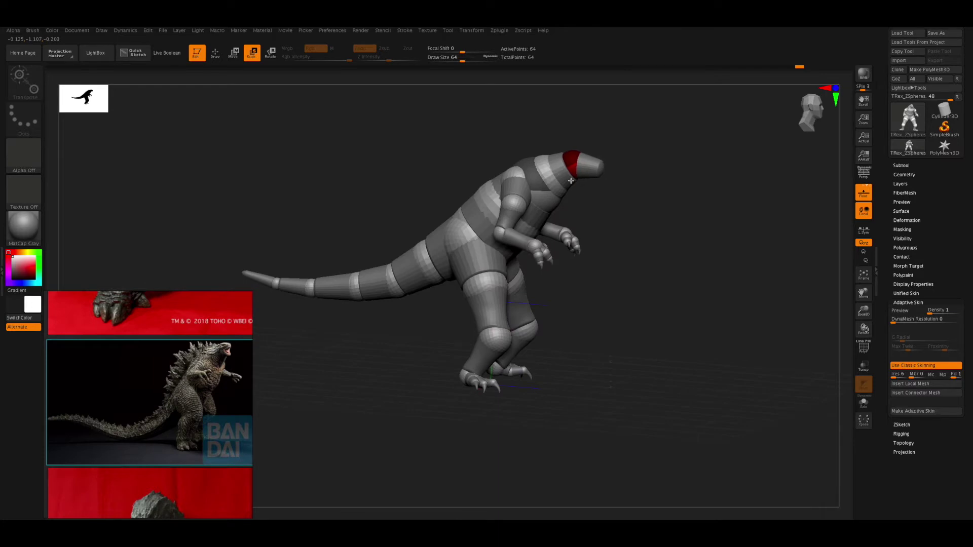
left_click_drag(623, 163, 560, 146, "shift")
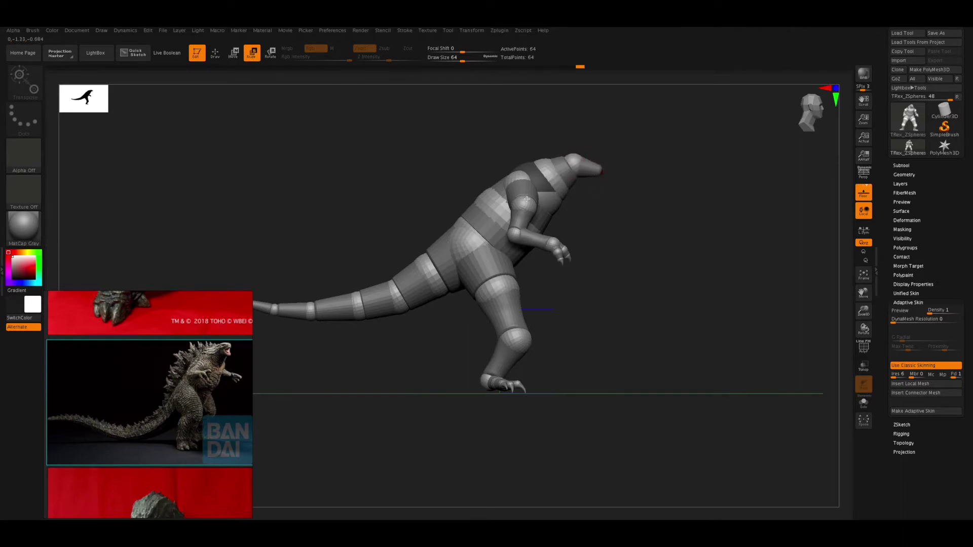
mouse_move(630, 190)
left_mouse_down()
mouse_move(753, 330)
mouse_move(821, 310)
mouse_move(556, 158)
mouse_move(637, 184)
mouse_move(574, 164)
left_mouse_up()
key("q")
key("e")
left_click_drag(599, 202, 682, 200)
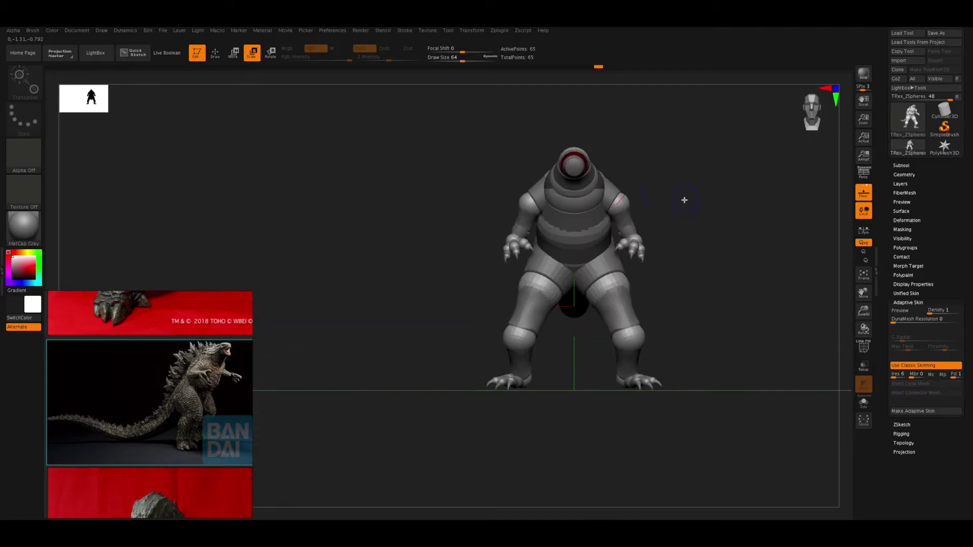
left_click(905, 311)
left_click_drag(608, 213, 695, 225)
key("w")
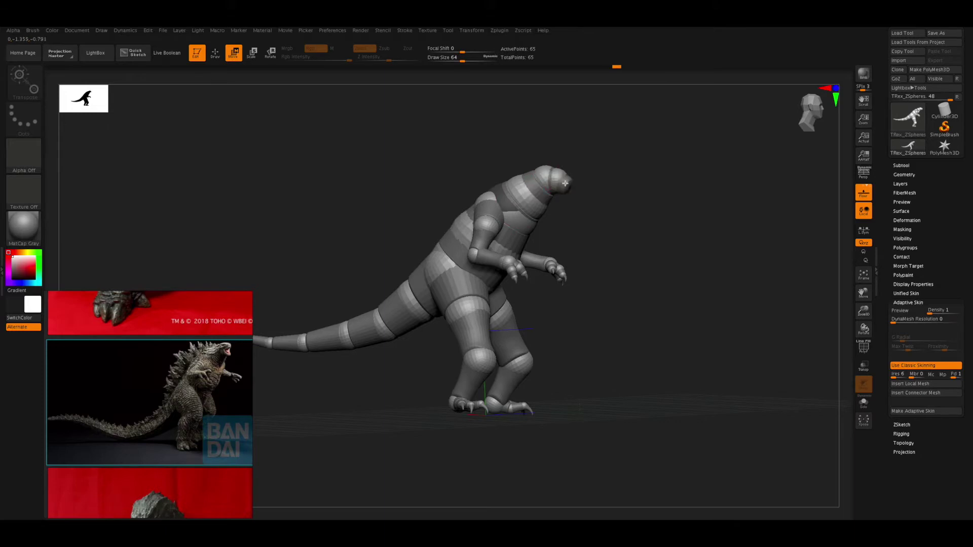
Step: Preview the upright pose as an Adaptive Skin mesh, then switch back to ZSpheres
left_click_drag(570, 194, 564, 173)
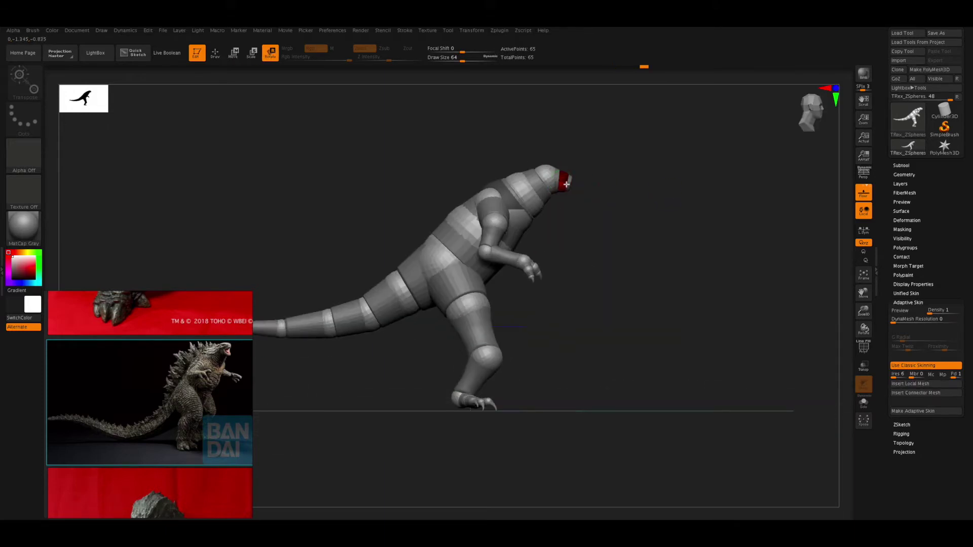
mouse_move(572, 186)
left_mouse_down()
mouse_move(667, 224)
mouse_move(529, 256)
mouse_move(648, 282)
mouse_move(692, 254)
mouse_move(702, 267)
mouse_move(634, 284)
left_mouse_up()
key("q")
key("w")
key("a")
left_click(901, 316)
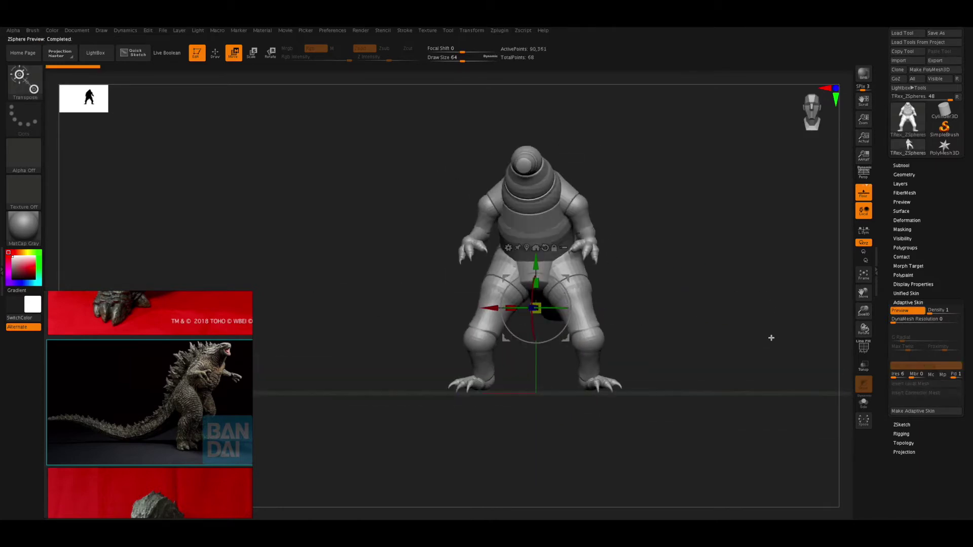
key("a")
Step: Scroll down through the Godzilla reference images
scroll(126, 400, "down", 2)
scroll(127, 401, "down", 2)
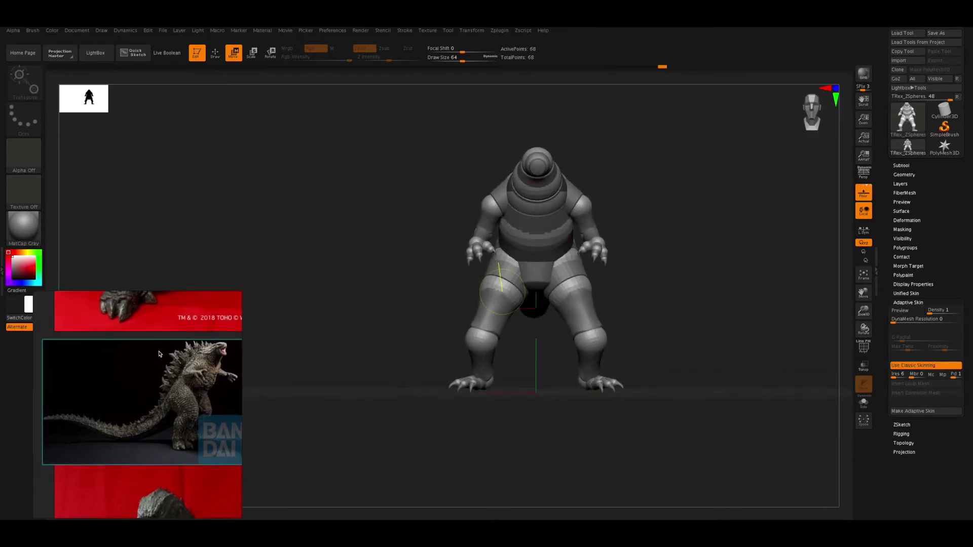
scroll(127, 400, "down", 2)
scroll(126, 401, "down", 3)
scroll(127, 400, "down", 2)
scroll(132, 405, "down", 2)
scroll(142, 416, "down", 2)
scroll(154, 430, "down", 2)
scroll(153, 430, "down", 2)
scroll(153, 430, "down", 2)
Step: Reposition the red thigh ZSphere in an exact side view
scroll(153, 429, "down", 2)
left_click_drag(633, 308, 603, 348)
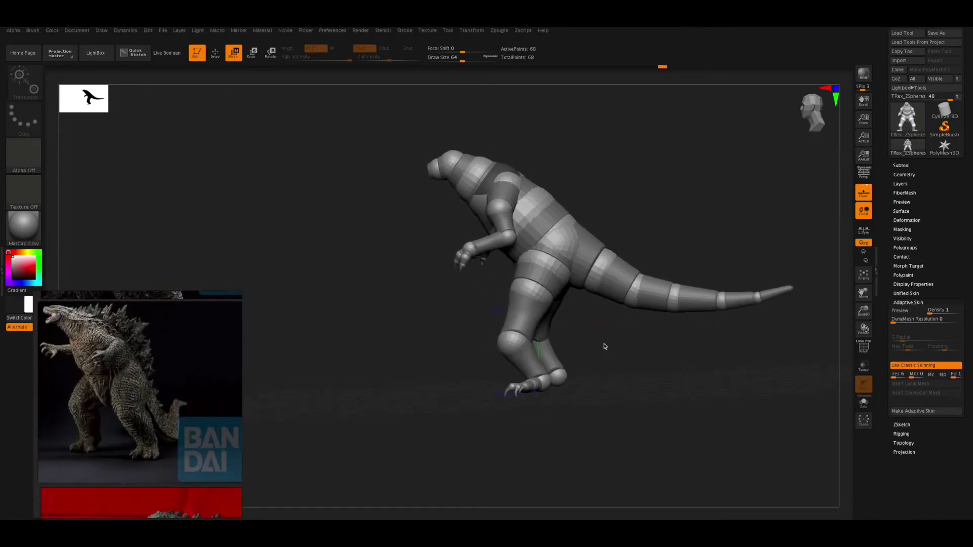
left_click_drag(583, 381, 599, 387)
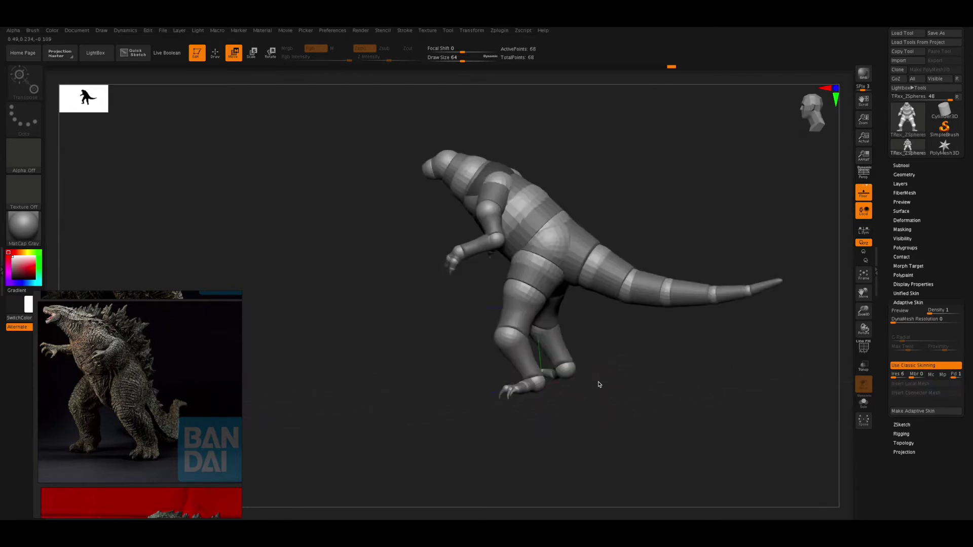
left_click_drag(583, 347, 606, 350)
mouse_move(540, 282)
left_mouse_down()
mouse_move(583, 329)
mouse_move(613, 342)
mouse_move(578, 326)
left_mouse_up()
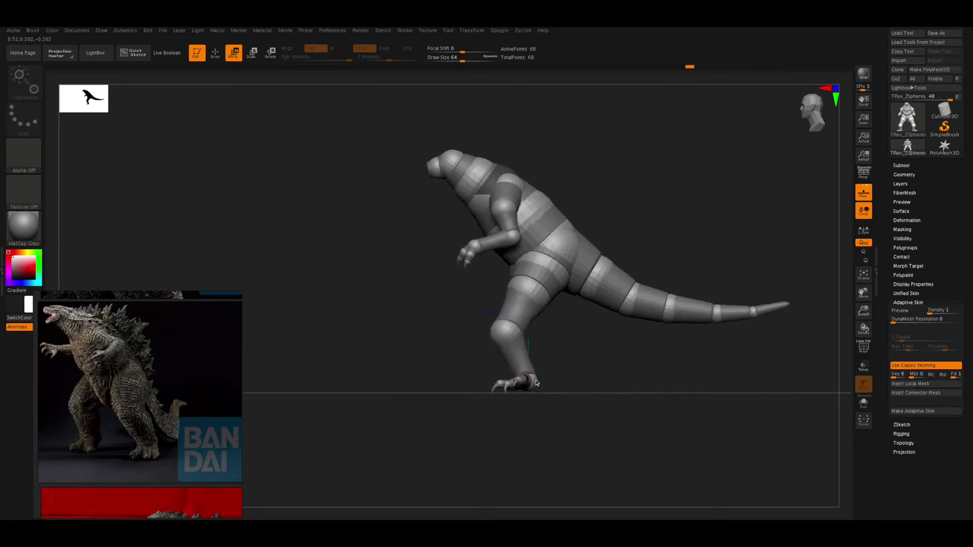
Step: Adjust the knees from front and side views, checking the legs with the Adaptive Skin preview
mouse_move(537, 365)
left_mouse_down()
mouse_move(582, 336)
mouse_move(611, 348)
left_mouse_up()
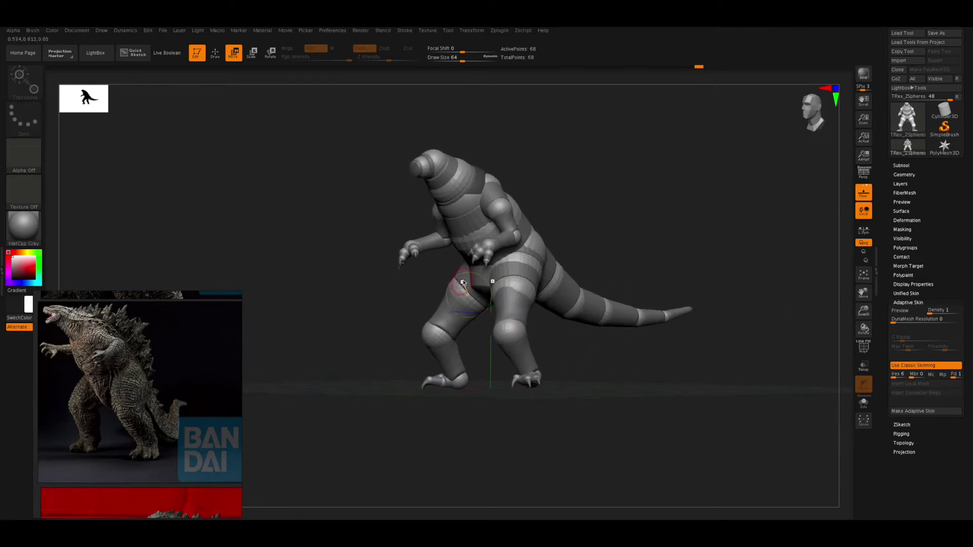
mouse_move(476, 363)
left_mouse_down()
mouse_move(482, 337)
mouse_move(459, 323)
left_mouse_up()
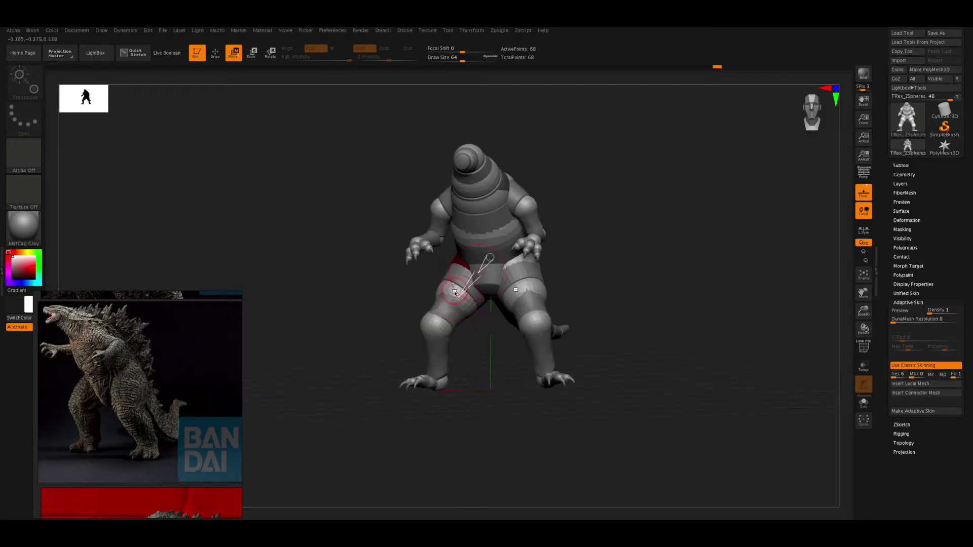
mouse_move(455, 314)
left_mouse_down()
mouse_move(463, 347)
mouse_move(504, 370)
mouse_move(467, 412)
mouse_move(482, 385)
left_mouse_up()
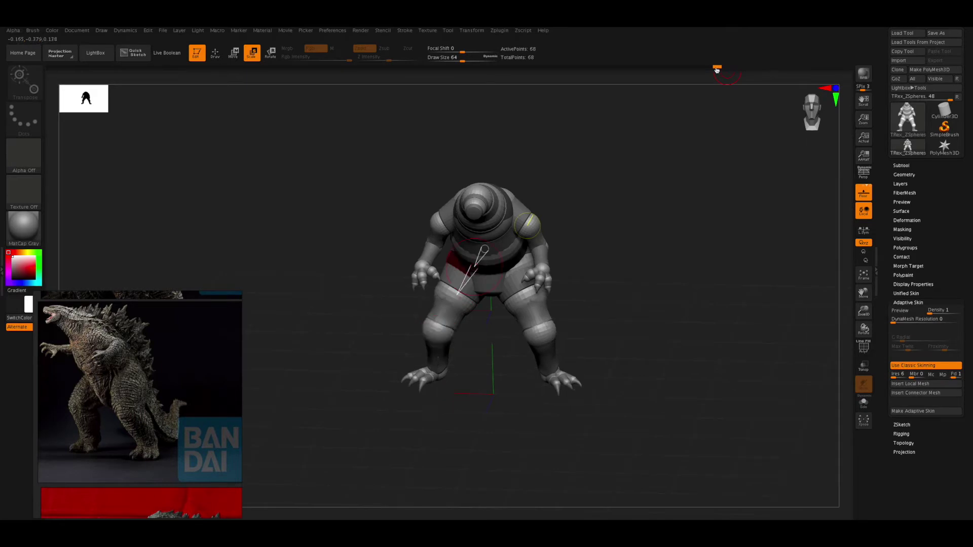
left_click_drag(659, 177, 519, 265, "shift")
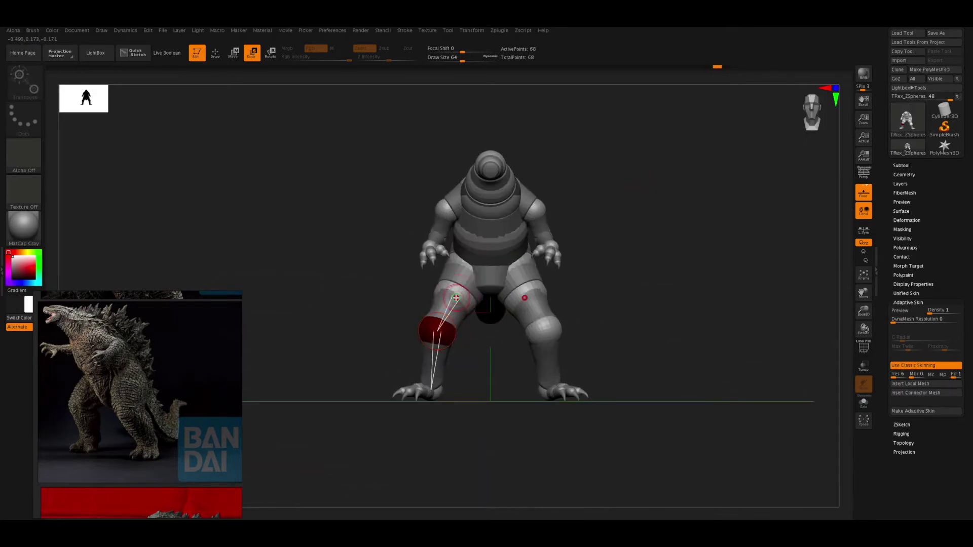
left_click_drag(482, 359, 441, 325)
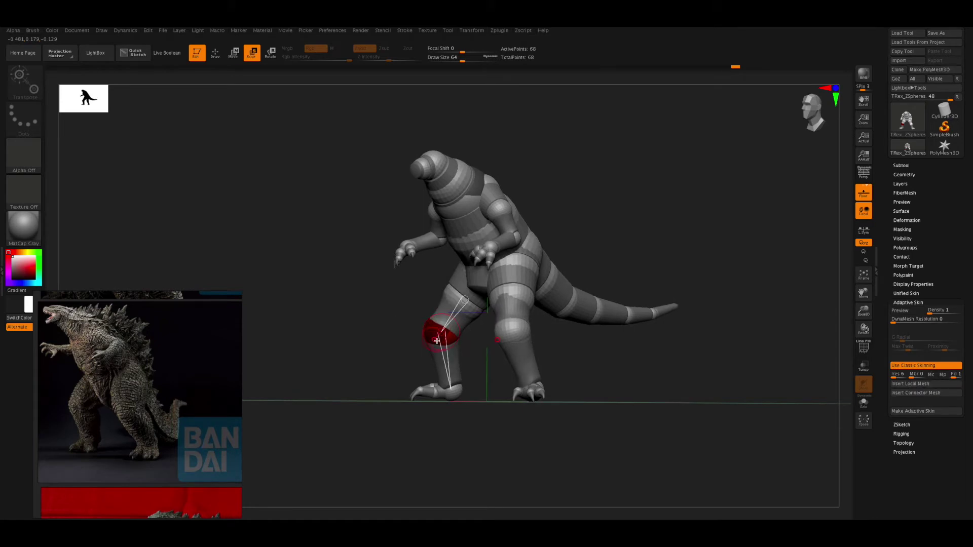
left_click_drag(399, 400, 391, 428)
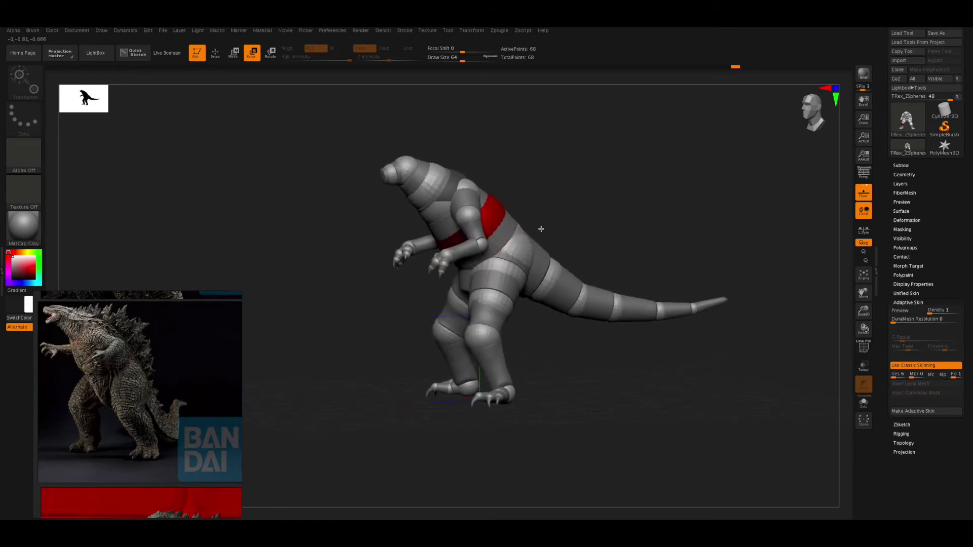
key("a")
mouse_move(795, 340)
left_mouse_down()
mouse_move(769, 348)
mouse_move(507, 233)
left_mouse_up()
key("a")
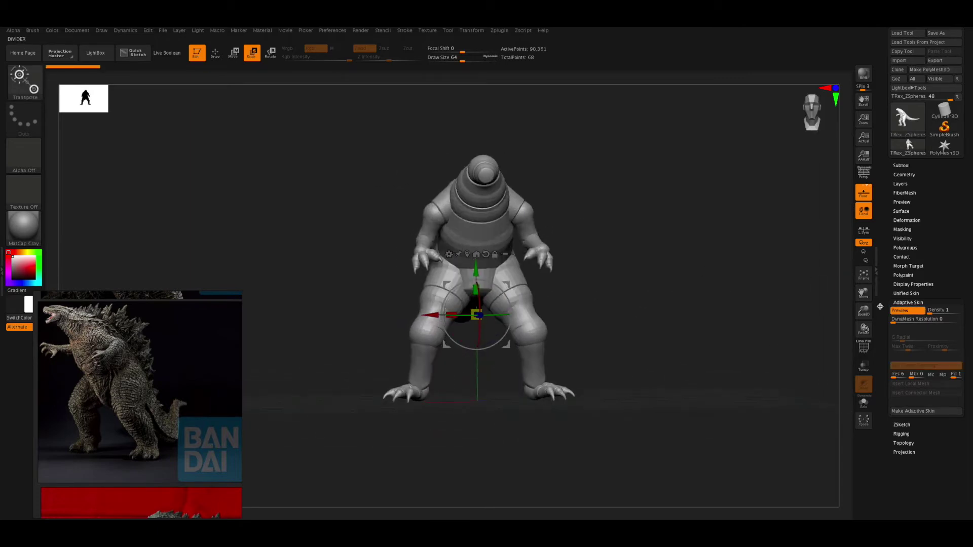
key("w")
left_click_drag(507, 233, 516, 231)
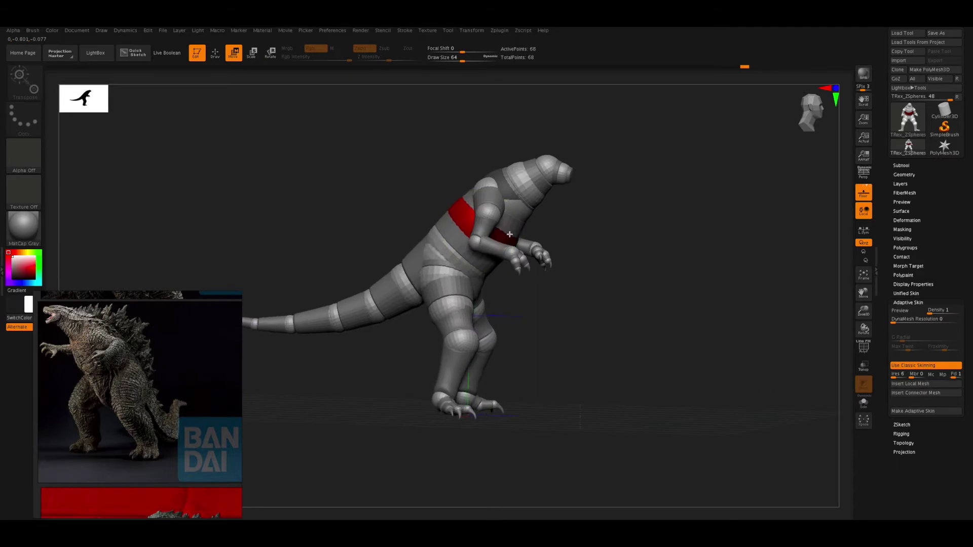
Step: Tilt the head forward and remove the snout-tip ZSphere, checking with the Adaptive Skin preview
mouse_move(583, 238)
left_mouse_down()
mouse_move(619, 241)
mouse_move(569, 154)
left_mouse_up()
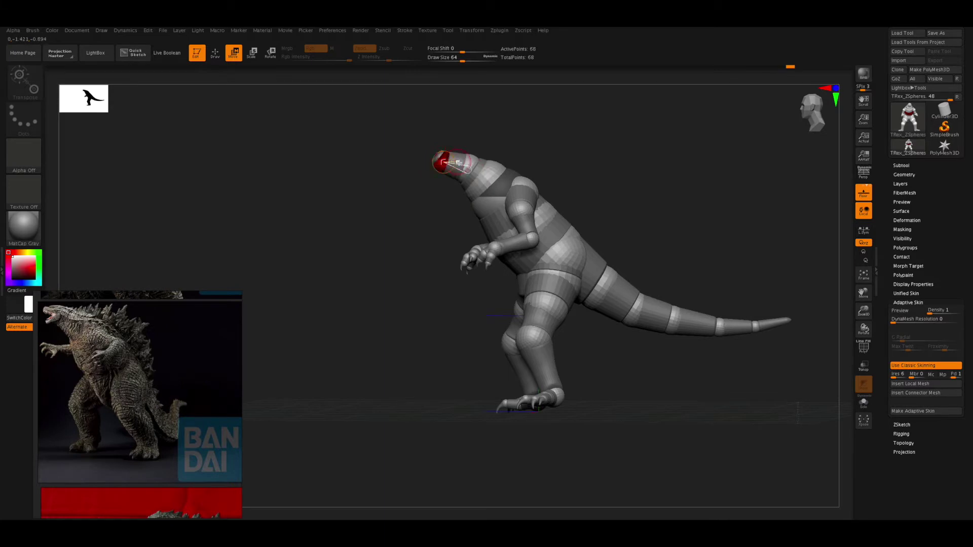
left_click_drag(430, 183, 427, 218)
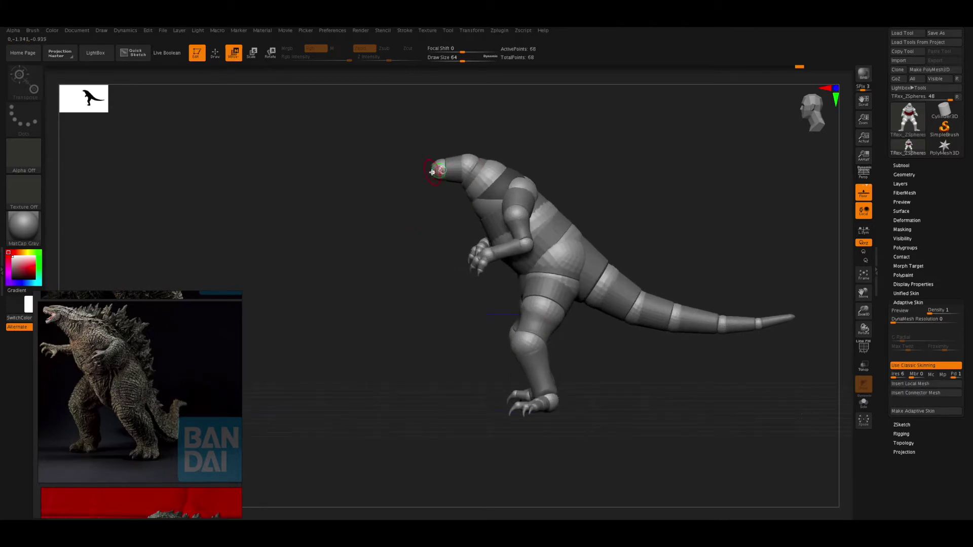
left_click_drag(416, 173, 449, 174)
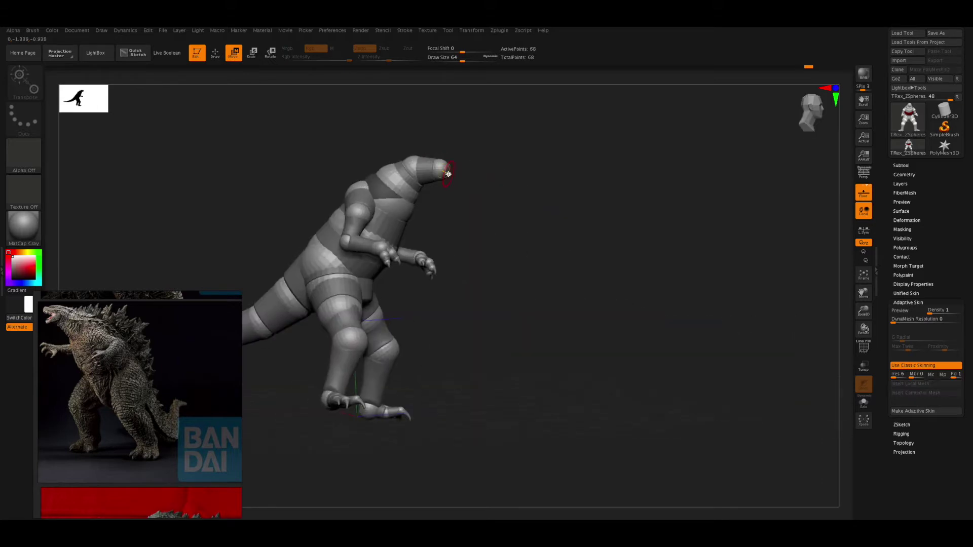
key("a")
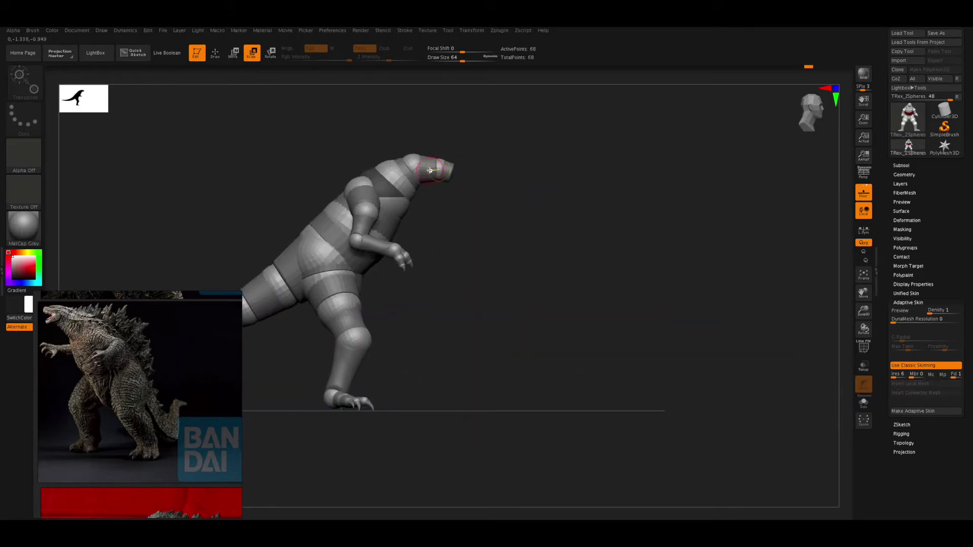
key("a")
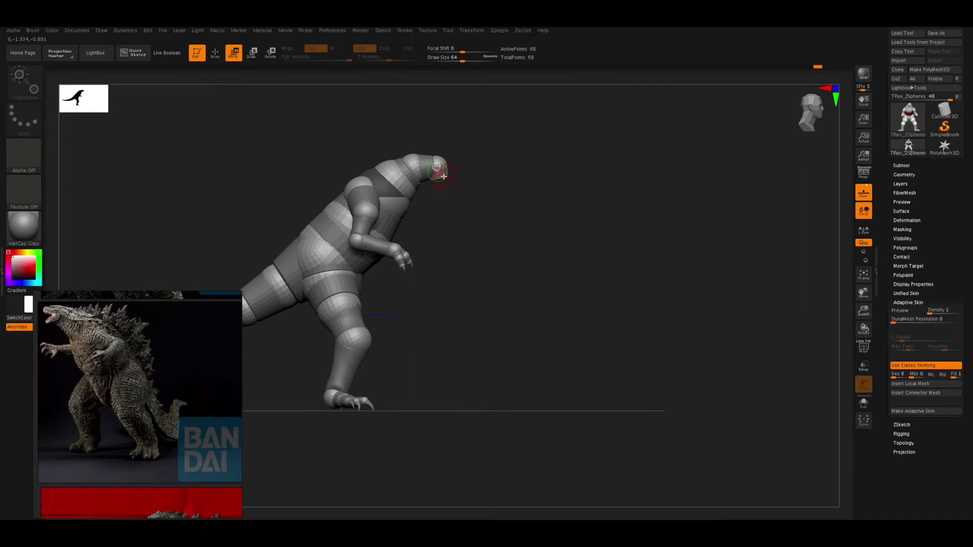
key("q")
key("a")
mouse_move(507, 167)
left_mouse_down()
mouse_move(607, 162)
mouse_move(524, 167)
mouse_move(611, 185)
mouse_move(600, 252)
mouse_move(615, 404)
mouse_move(420, 364)
mouse_move(462, 376)
mouse_move(410, 346)
left_mouse_up()
key("w")
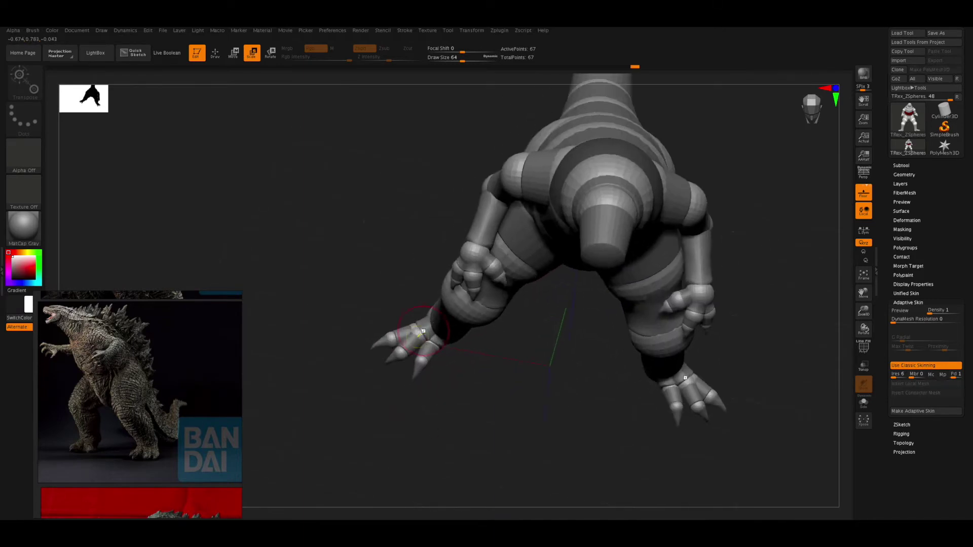
Step: Pull the toe claws outward, then move and scale the foot ZSpheres so the claws point forward
mouse_move(430, 308)
left_mouse_down()
mouse_move(380, 391)
mouse_move(386, 333)
left_mouse_up()
key("w")
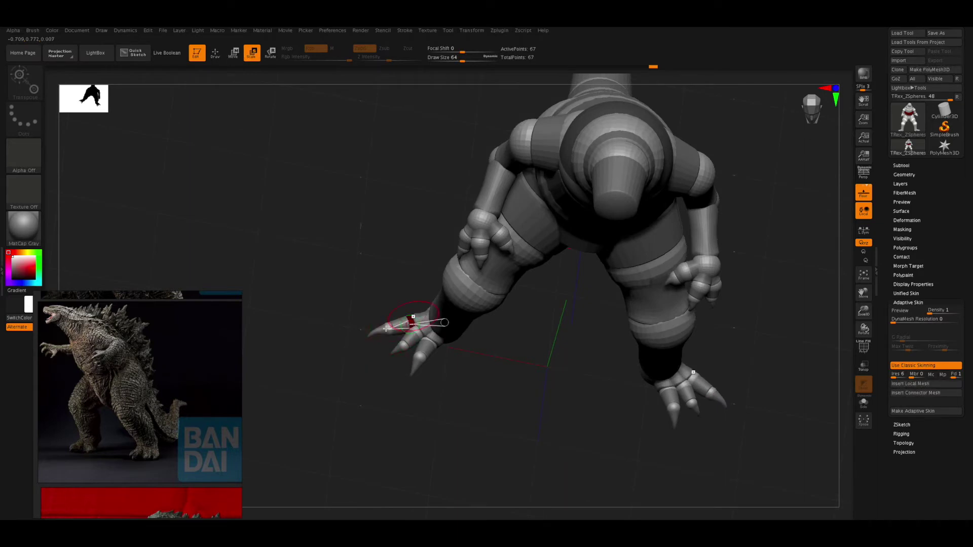
key("w")
mouse_move(445, 309)
left_mouse_down()
mouse_move(365, 394)
mouse_move(387, 361)
mouse_move(463, 365)
mouse_move(359, 358)
left_mouse_up()
mouse_move(341, 326)
left_mouse_down()
mouse_move(456, 354)
mouse_move(359, 327)
mouse_move(412, 352)
mouse_move(363, 364)
mouse_move(398, 334)
mouse_move(348, 348)
mouse_move(370, 348)
left_mouse_up()
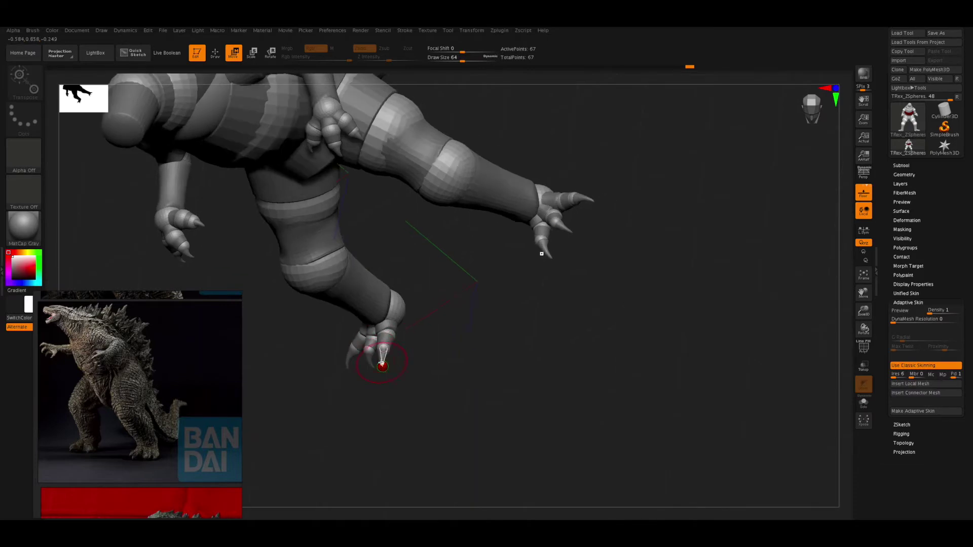
mouse_move(359, 337)
left_mouse_down()
mouse_move(454, 298)
mouse_move(349, 354)
left_mouse_up()
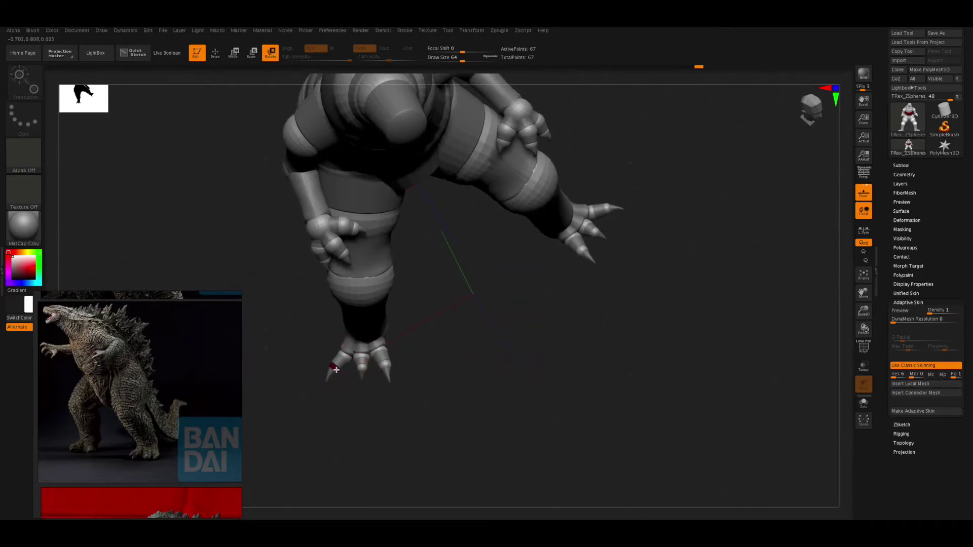
mouse_move(341, 381)
left_mouse_down()
mouse_move(448, 330)
mouse_move(494, 374)
left_mouse_up()
mouse_move(417, 354)
left_mouse_down()
mouse_move(439, 348)
mouse_move(426, 337)
mouse_move(434, 336)
mouse_move(474, 363)
mouse_move(500, 383)
mouse_move(531, 434)
mouse_move(517, 461)
mouse_move(456, 450)
mouse_move(559, 388)
mouse_move(562, 402)
left_mouse_up()
key("e")
mouse_move(623, 385)
left_mouse_down()
mouse_move(539, 404)
mouse_move(554, 413)
mouse_move(556, 478)
mouse_move(583, 387)
mouse_move(613, 400)
mouse_move(606, 428)
mouse_move(623, 385)
mouse_move(639, 421)
mouse_move(599, 433)
mouse_move(578, 393)
mouse_move(578, 443)
mouse_move(583, 405)
mouse_move(650, 420)
left_mouse_up()
key("w")
Step: Shrink the draw size, delete two extra toe ZSpheres and add a new toe sphere
key("q")
key("space")
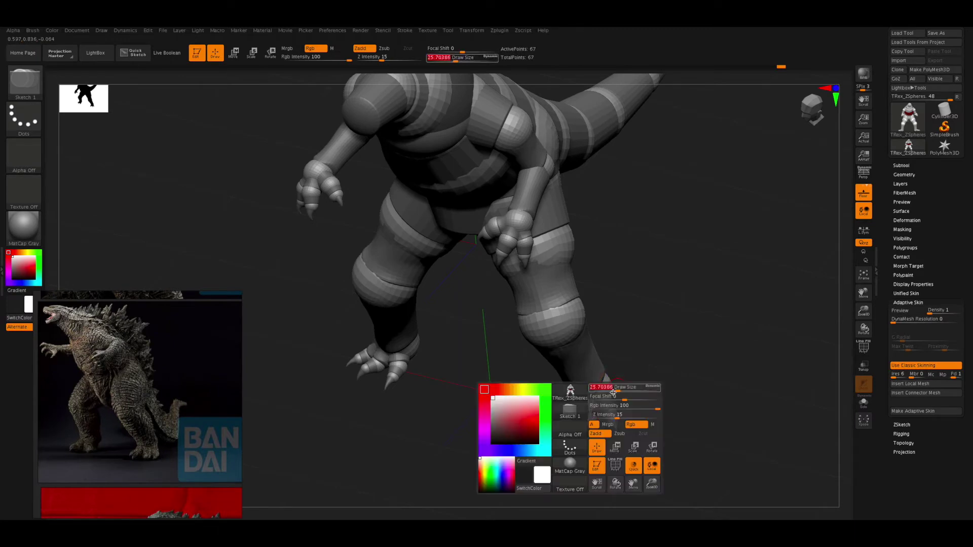
left_click(608, 391, "alt")
left_click(606, 398, "alt")
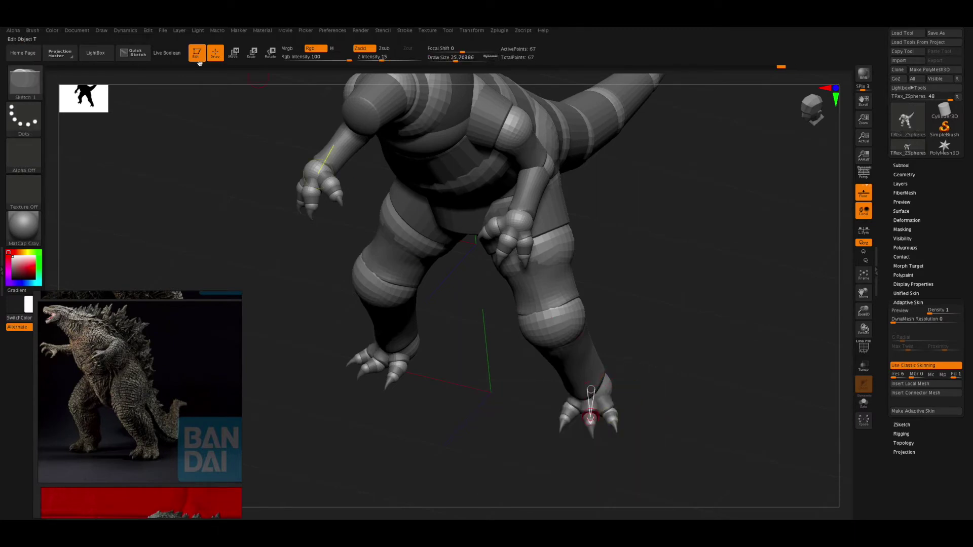
left_click_drag(632, 390, 648, 362)
left_click(619, 394, "alt")
left_click_drag(630, 397, 682, 405)
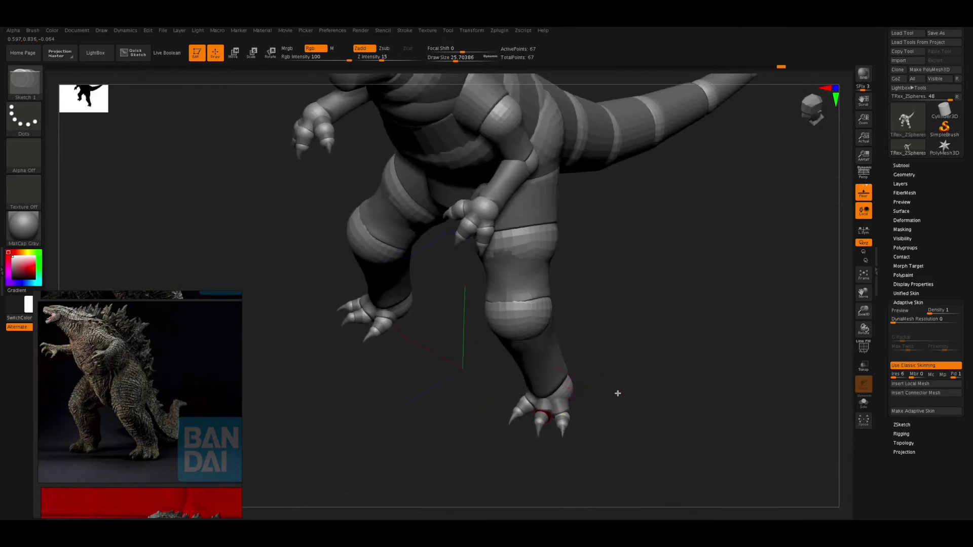
left_click_drag(617, 393, 626, 387)
left_click(551, 417)
mouse_move(551, 419)
left_mouse_down()
mouse_move(558, 422)
mouse_move(536, 427)
mouse_move(530, 440)
mouse_move(514, 419)
mouse_move(523, 421)
left_mouse_up()
Step: Move and scale the new toe and leg ZSpheres into position
key("w")
key("q")
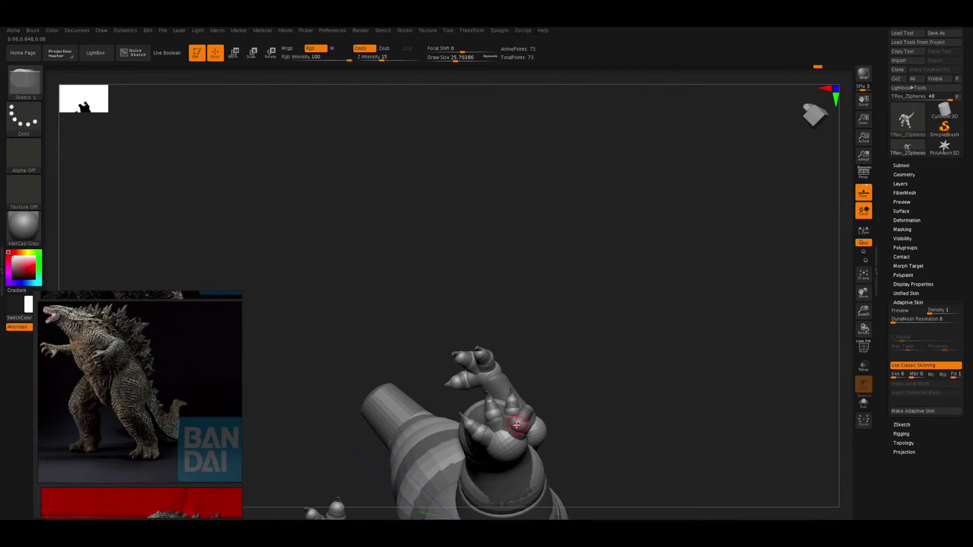
key("f")
mouse_move(560, 470)
left_mouse_down()
mouse_move(525, 436)
mouse_move(522, 446)
left_mouse_up()
key("w")
key("e")
mouse_move(580, 333)
left_mouse_down()
mouse_move(537, 439)
mouse_move(521, 446)
mouse_move(510, 416)
mouse_move(560, 444)
mouse_move(516, 434)
left_mouse_up()
key("w")
key("e")
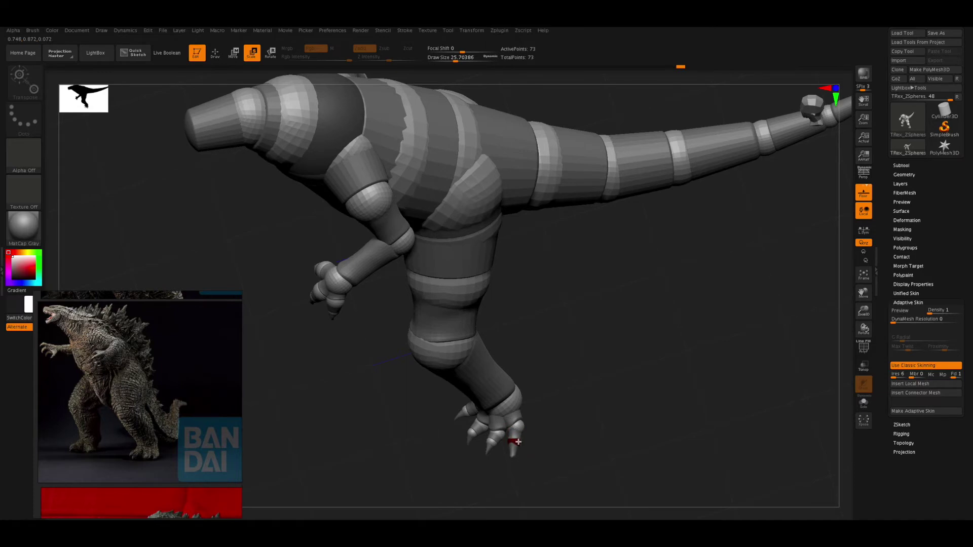
key("w")
mouse_move(550, 445)
left_mouse_down()
mouse_move(510, 459)
mouse_move(567, 431)
mouse_move(583, 454)
mouse_move(545, 467)
mouse_move(516, 434)
mouse_move(554, 473)
mouse_move(555, 398)
mouse_move(632, 321)
mouse_move(572, 411)
mouse_move(602, 419)
mouse_move(609, 391)
mouse_move(661, 406)
mouse_move(563, 307)
left_mouse_up()
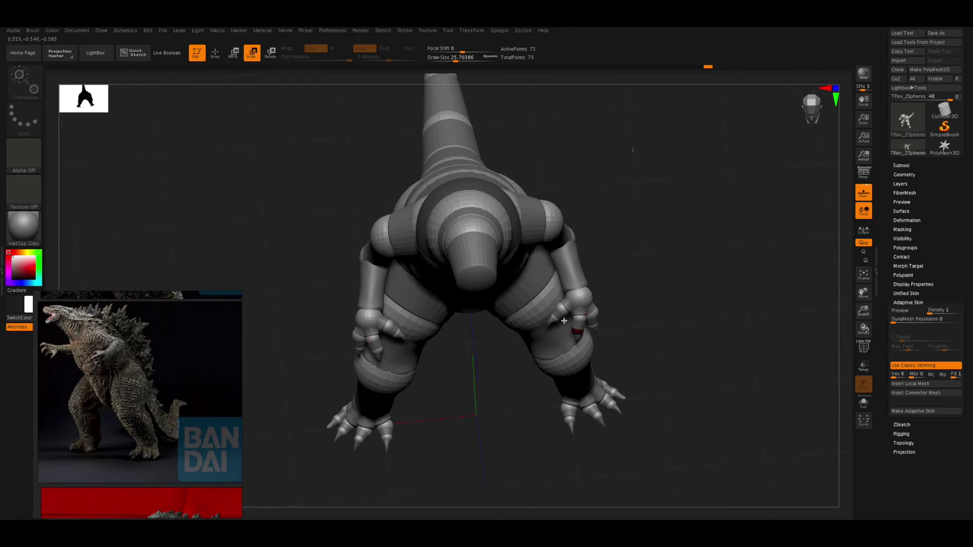
Step: Resize the wrist ZSphere from a low front view
left_click_drag(571, 328, 576, 315)
mouse_move(645, 304)
left_mouse_down()
mouse_move(604, 287)
mouse_move(592, 328)
mouse_move(562, 308)
left_mouse_up()
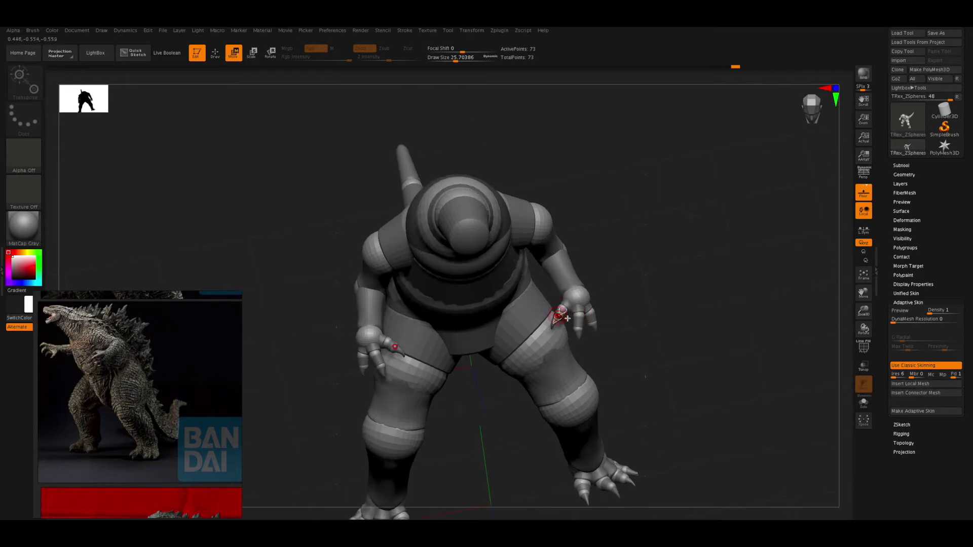
mouse_move(609, 321)
left_mouse_down()
mouse_move(608, 297)
mouse_move(667, 320)
mouse_move(571, 312)
left_mouse_up()
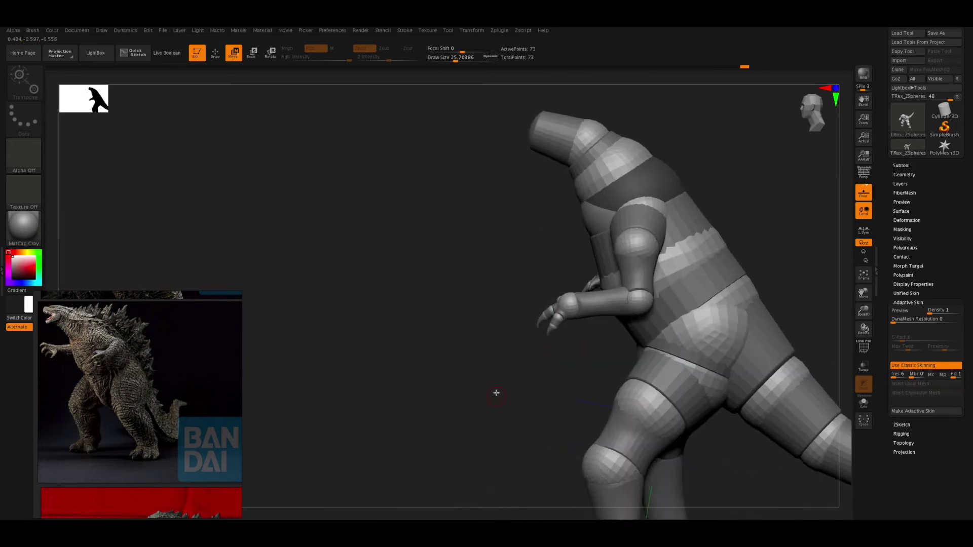
key("e")
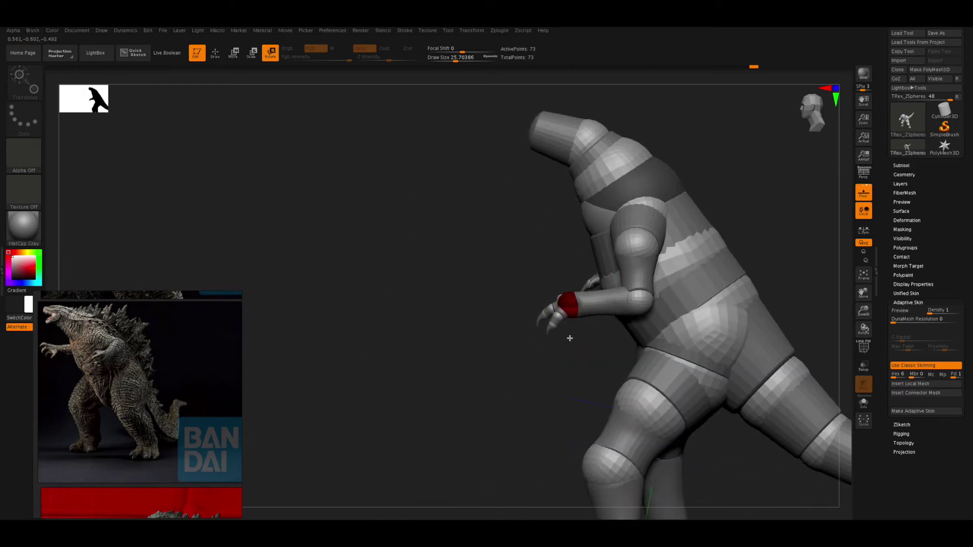
left_click_drag(567, 310, 604, 304)
Step: Check the wrist from several angles and add a new sphere at the hand
mouse_move(443, 275)
left_mouse_down()
mouse_move(659, 294)
mouse_move(747, 348)
mouse_move(691, 330)
mouse_move(645, 294)
left_mouse_up()
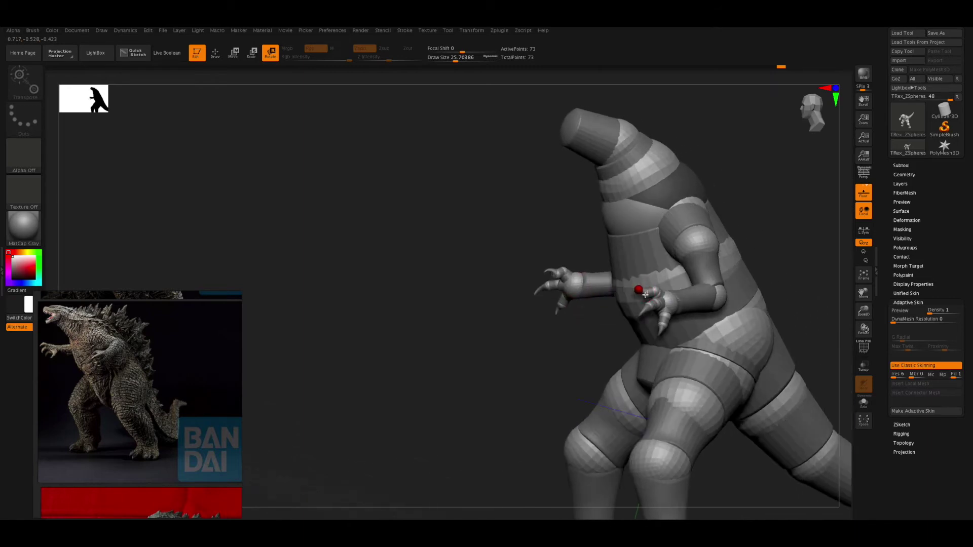
left_click_drag(589, 316, 581, 310)
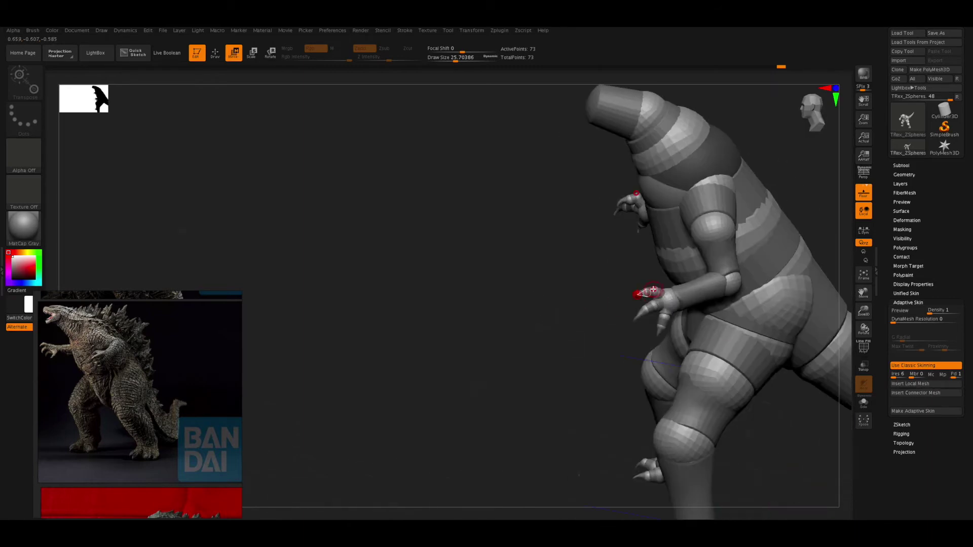
mouse_move(652, 291)
left_mouse_down()
mouse_move(640, 312)
mouse_move(631, 298)
left_mouse_up()
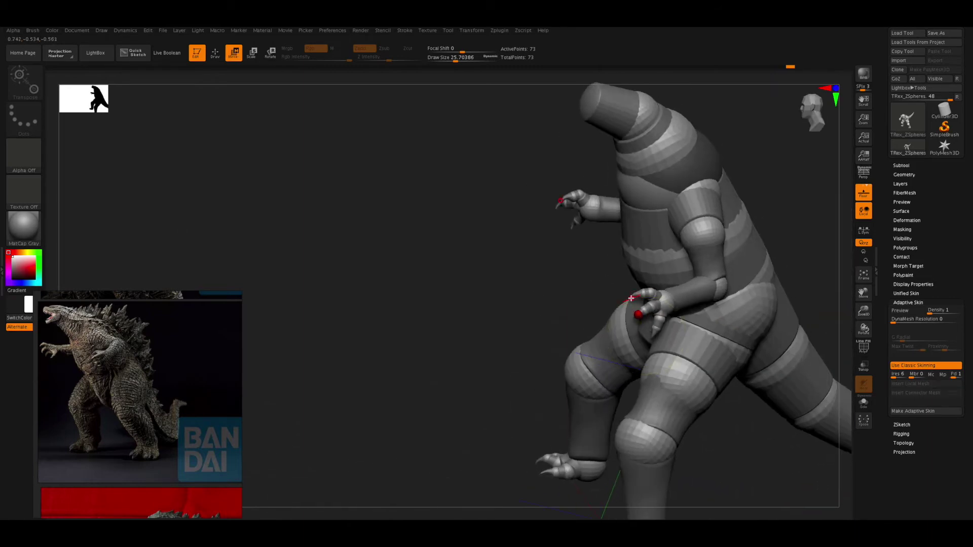
mouse_move(799, 295)
left_mouse_down()
mouse_move(646, 319)
mouse_move(659, 304)
mouse_move(628, 326)
mouse_move(646, 319)
left_mouse_up()
mouse_move(607, 347)
left_mouse_down()
mouse_move(739, 297)
mouse_move(606, 343)
mouse_move(708, 352)
mouse_move(702, 296)
mouse_move(376, 379)
left_mouse_up()
key("q")
left_click(436, 292)
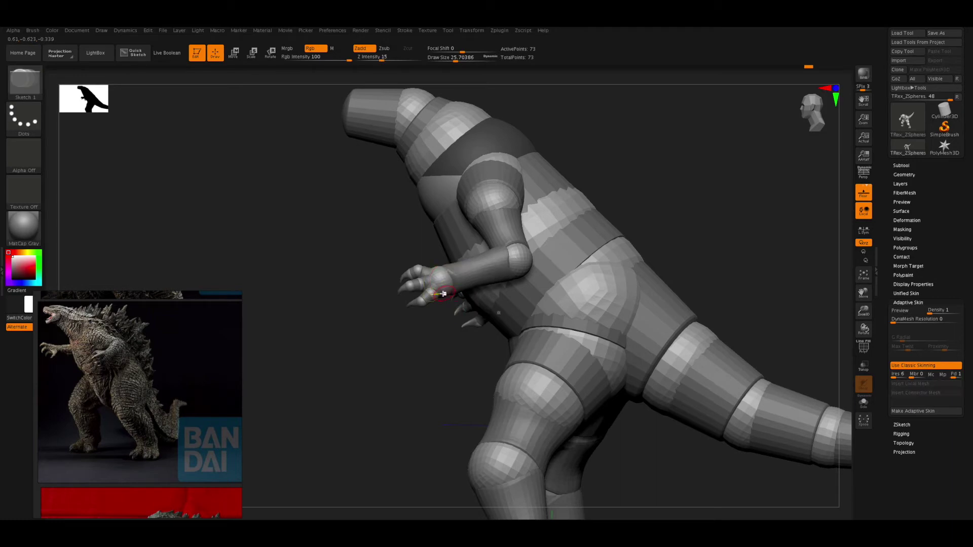
Step: Rotate, move and scale the new hand spheres into clawed fingers and a thumb
left_click_drag(450, 303, 720, 227)
key("r")
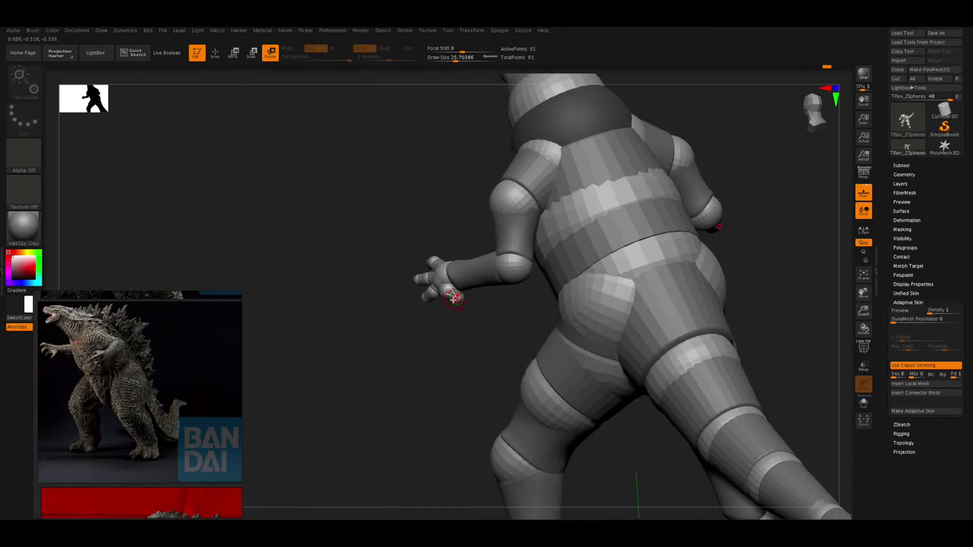
mouse_move(444, 306)
left_mouse_down()
mouse_move(446, 297)
mouse_move(421, 281)
mouse_move(453, 293)
left_mouse_up()
key("w")
mouse_move(458, 343)
left_mouse_down()
mouse_move(445, 287)
mouse_move(425, 276)
mouse_move(452, 303)
left_mouse_up()
mouse_move(519, 284)
left_mouse_down()
mouse_move(448, 291)
mouse_move(576, 256)
mouse_move(450, 294)
mouse_move(436, 282)
mouse_move(532, 320)
mouse_move(442, 308)
mouse_move(506, 283)
left_mouse_up()
key("w")
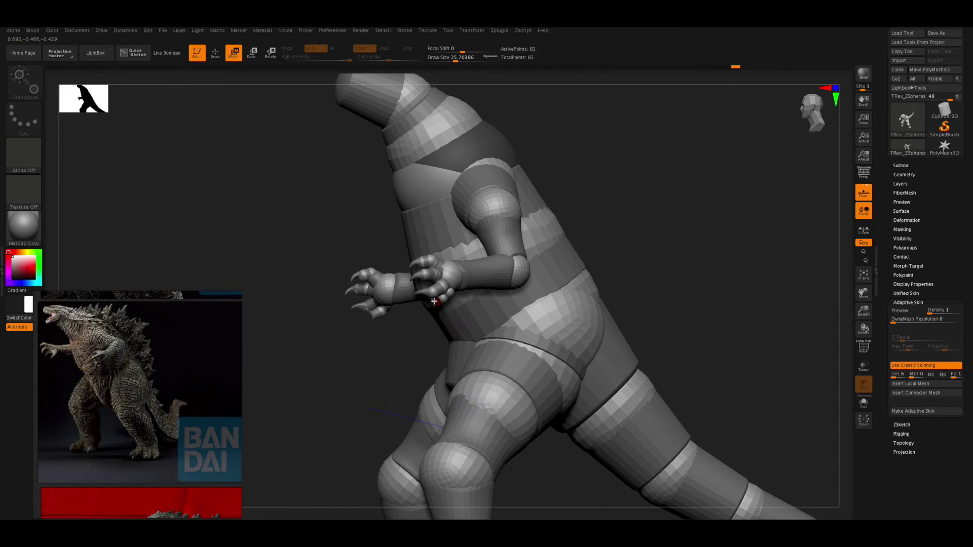
left_click_drag(434, 301, 441, 298)
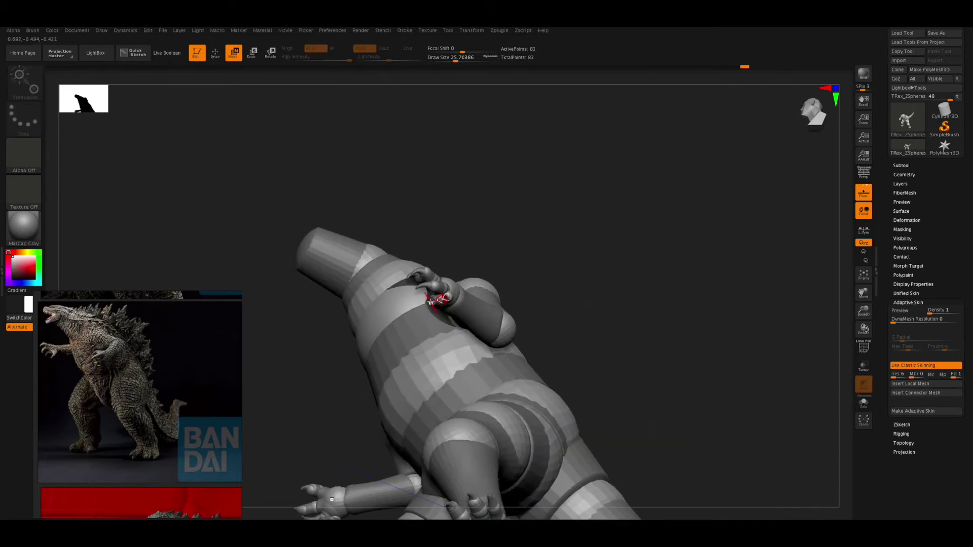
left_click_drag(537, 283, 438, 306)
key("e")
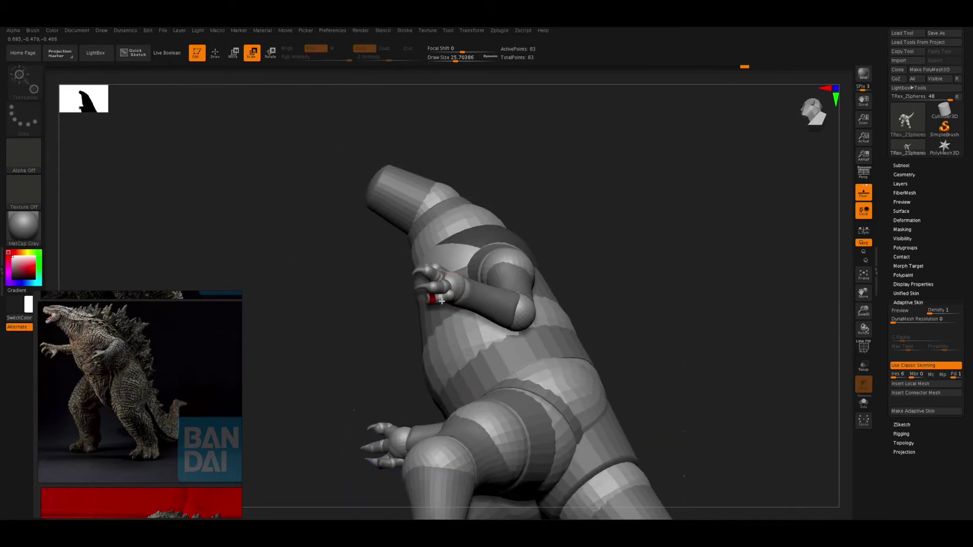
mouse_move(423, 230)
left_mouse_down()
mouse_move(337, 365)
mouse_move(337, 344)
mouse_move(415, 319)
mouse_move(456, 283)
mouse_move(580, 289)
mouse_move(504, 302)
mouse_move(476, 289)
mouse_move(481, 251)
mouse_move(472, 244)
mouse_move(413, 275)
mouse_move(500, 283)
mouse_move(445, 348)
mouse_move(507, 273)
mouse_move(502, 286)
mouse_move(476, 301)
mouse_move(522, 223)
mouse_move(497, 292)
left_mouse_up()
key("w")
Step: Resize the thumb spheres and swing the thumb tip to point left
key("e")
mouse_move(455, 239)
left_mouse_down()
mouse_move(595, 243)
mouse_move(485, 279)
mouse_move(485, 353)
mouse_move(500, 297)
mouse_move(524, 348)
left_mouse_up()
key("e")
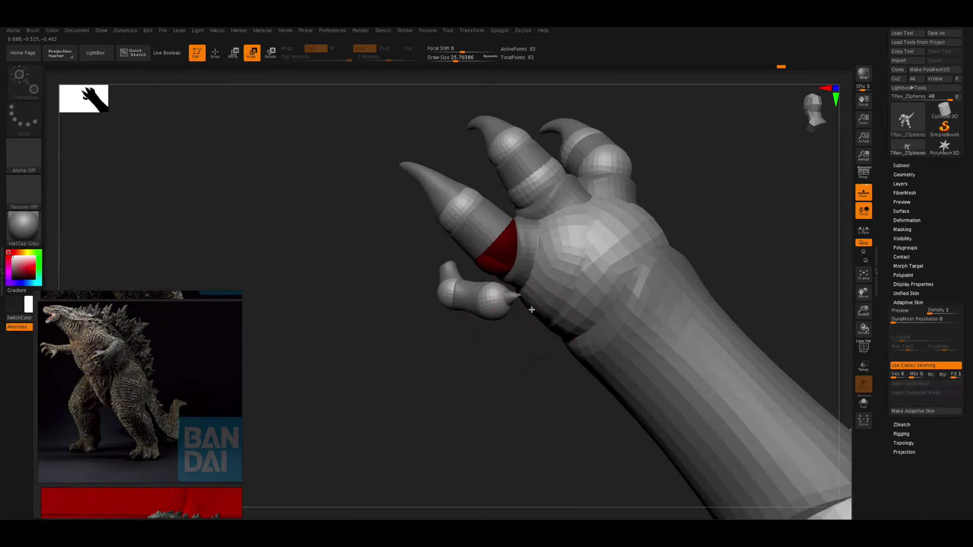
mouse_move(507, 324)
left_mouse_down()
mouse_move(493, 380)
mouse_move(515, 296)
left_mouse_up()
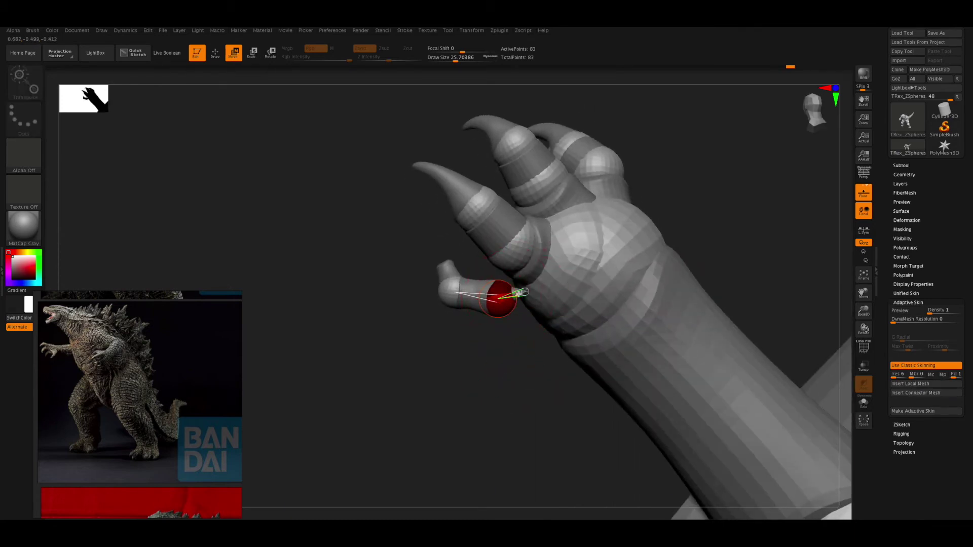
mouse_move(507, 349)
left_mouse_down()
mouse_move(603, 249)
mouse_move(507, 304)
left_mouse_up()
mouse_move(446, 299)
left_mouse_down()
mouse_move(619, 302)
mouse_move(569, 279)
left_mouse_up()
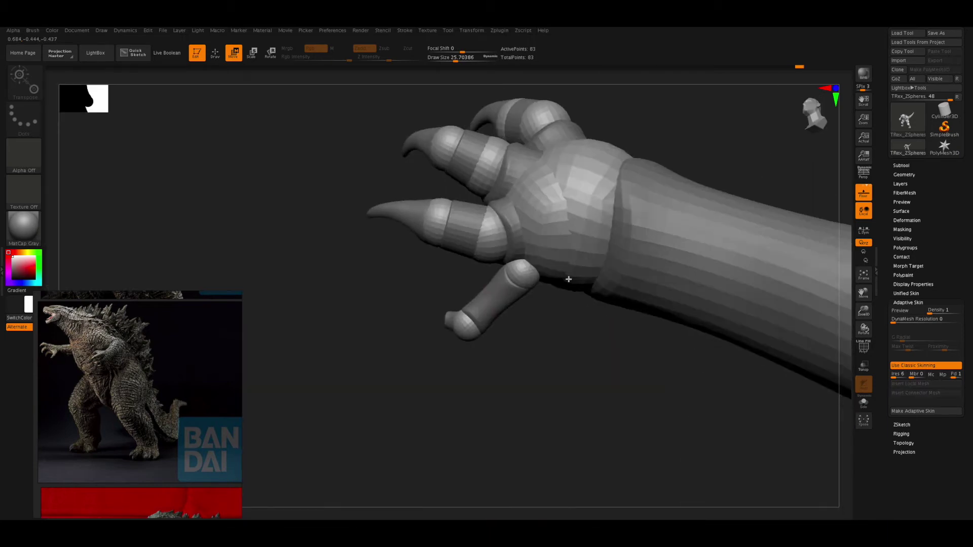
left_click_drag(459, 327, 445, 291)
Step: Add extra spheres to the thumb chain and pull the claw tip outward
key("q")
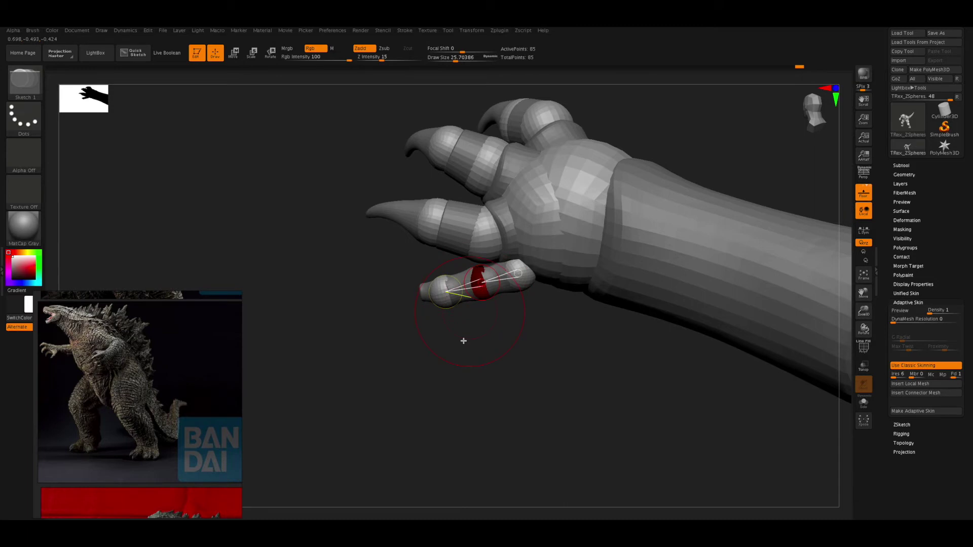
left_click_drag(464, 340, 554, 260)
left_click(478, 279)
mouse_move(476, 348)
left_mouse_down()
mouse_move(467, 304)
mouse_move(481, 321)
mouse_move(458, 213)
left_mouse_up()
key("e")
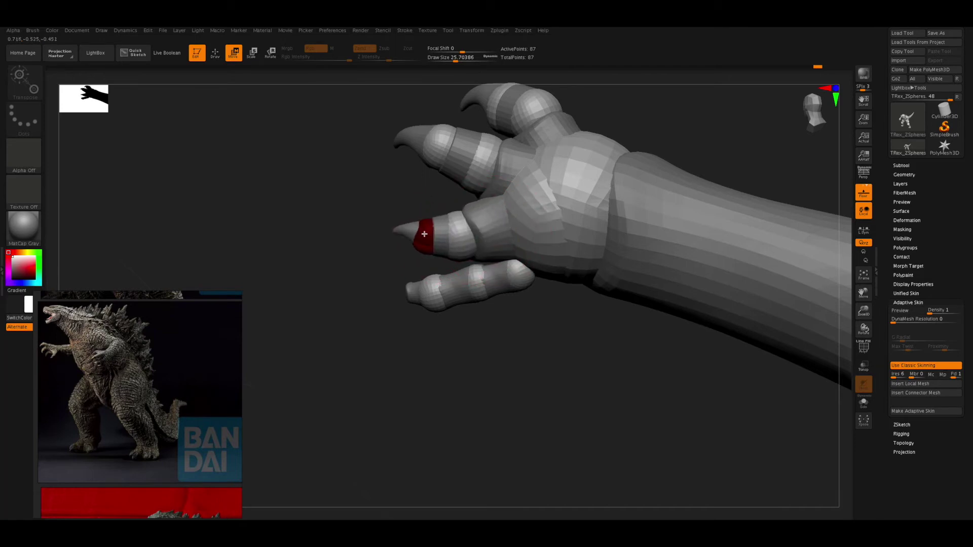
key("e")
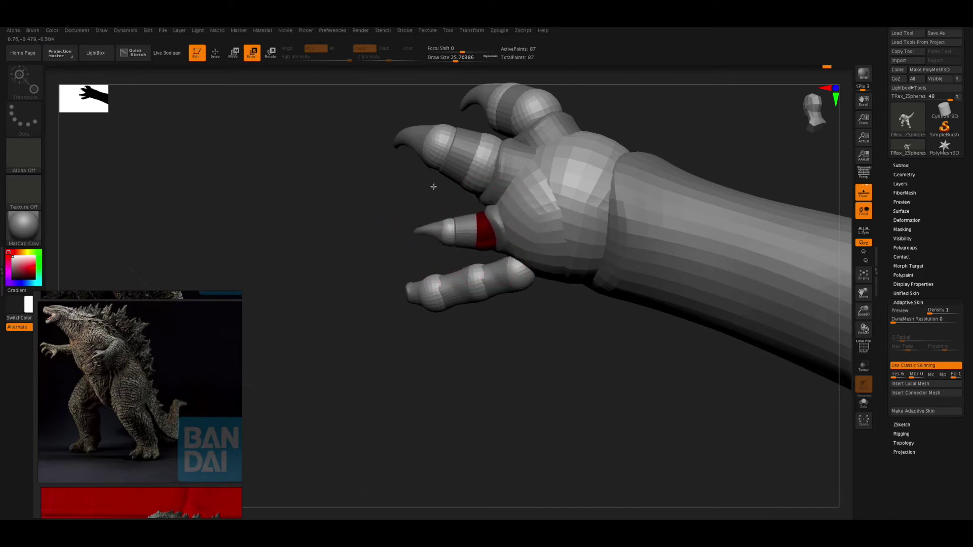
key("w")
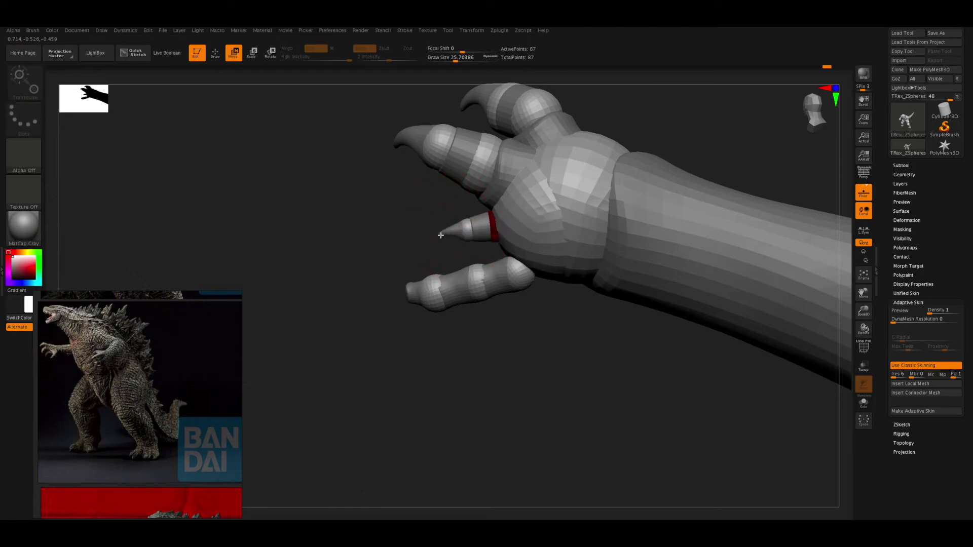
left_click_drag(471, 231, 381, 234)
Step: Preview the armature as Adaptive Skin, then add and undo an extra claw-tip sphere
key("a")
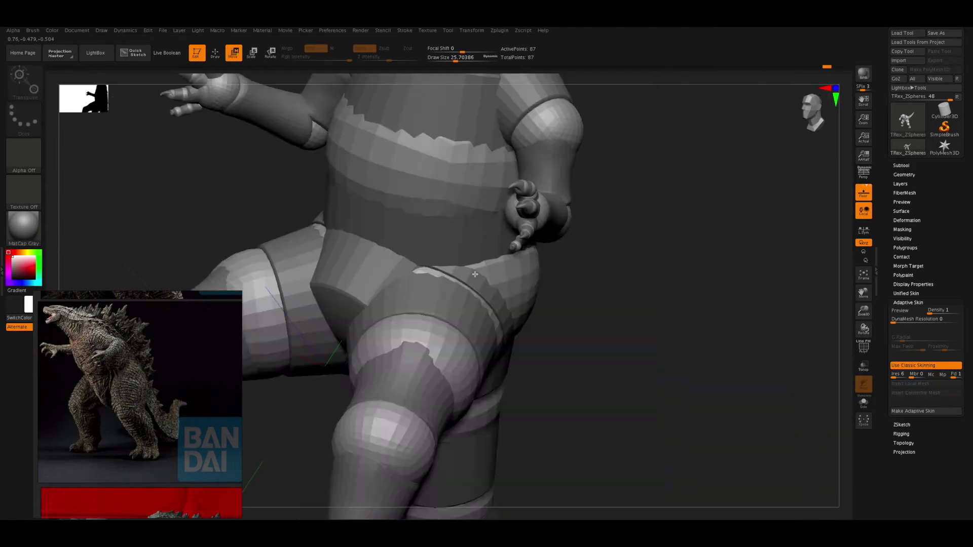
mouse_move(501, 398)
left_mouse_down()
mouse_move(517, 280)
mouse_move(417, 321)
left_mouse_up()
key("e")
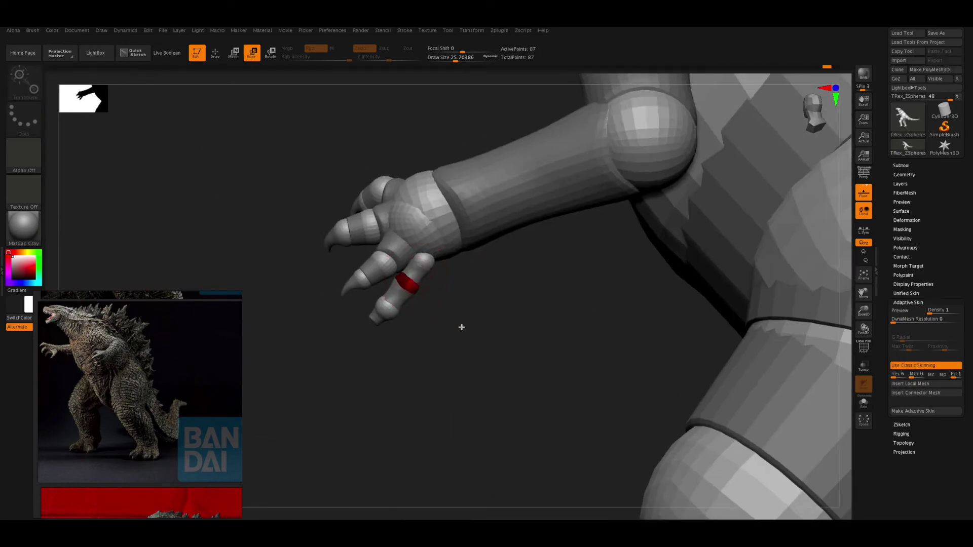
left_click_drag(442, 276, 387, 311)
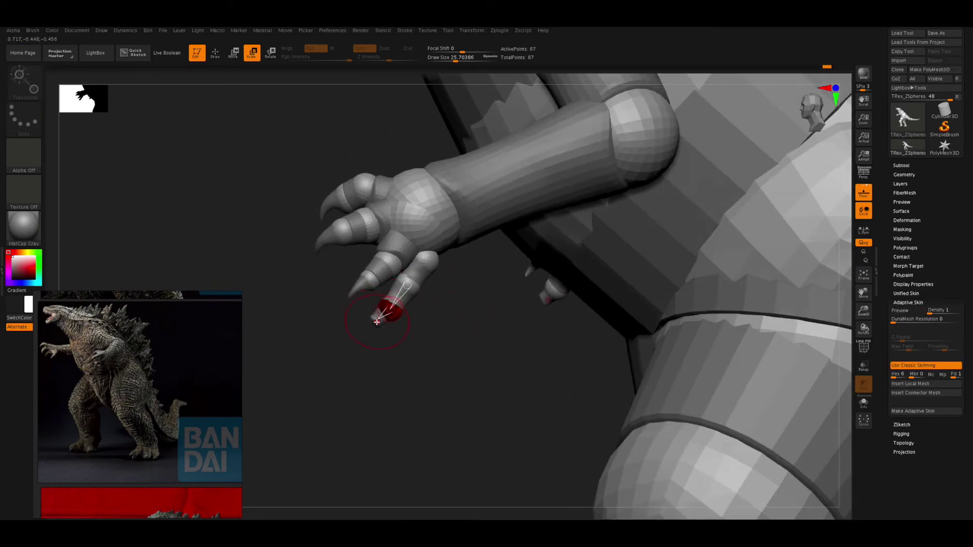
key("q")
left_click(375, 318)
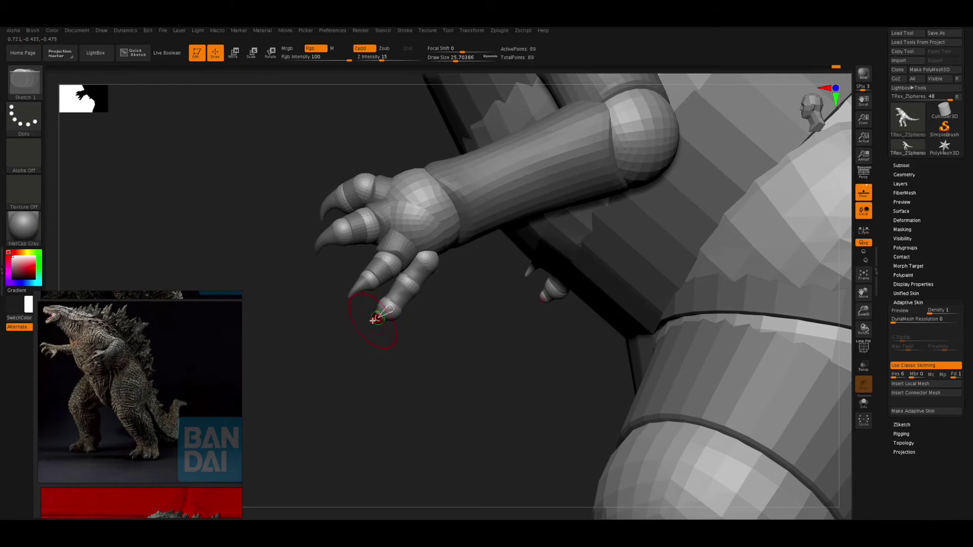
key("w")
mouse_move(359, 312)
left_mouse_down()
mouse_move(336, 340)
mouse_move(352, 321)
mouse_move(358, 355)
mouse_move(364, 328)
left_mouse_up()
key("q")
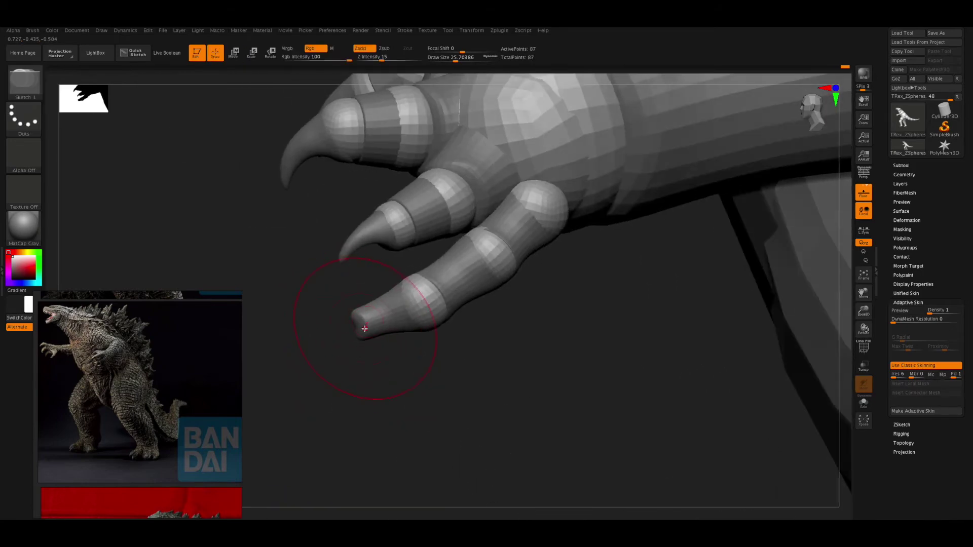
Step: Fine-tune the hand spheres with Scale and Move while viewing the whole arm
key("e")
mouse_move(455, 388)
left_mouse_down()
mouse_move(365, 387)
mouse_move(343, 335)
mouse_move(363, 358)
mouse_move(364, 274)
mouse_move(561, 243)
mouse_move(606, 296)
mouse_move(469, 241)
mouse_move(484, 251)
mouse_move(452, 265)
mouse_move(460, 249)
left_mouse_up()
key("q")
key("w")
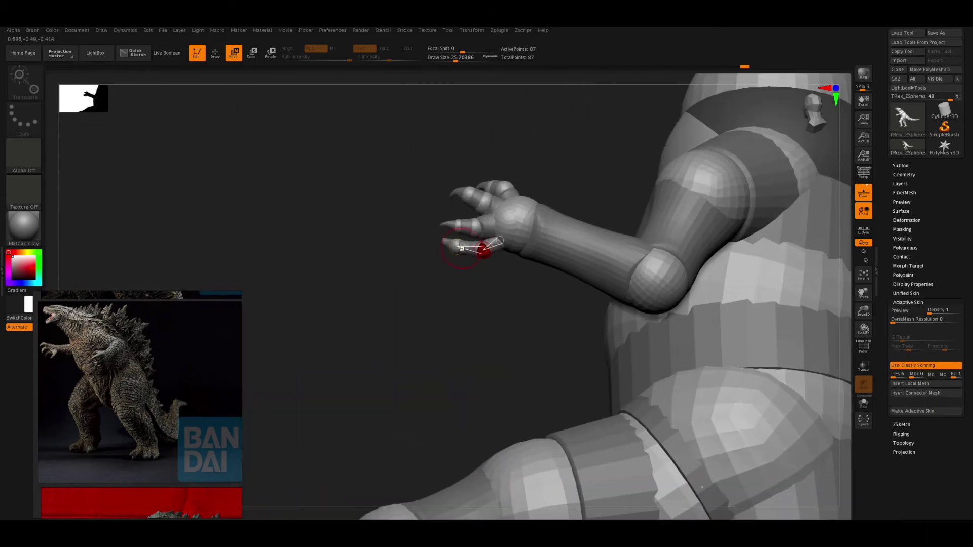
mouse_move(475, 282)
left_mouse_down()
mouse_move(459, 243)
mouse_move(512, 253)
mouse_move(437, 272)
left_mouse_up()
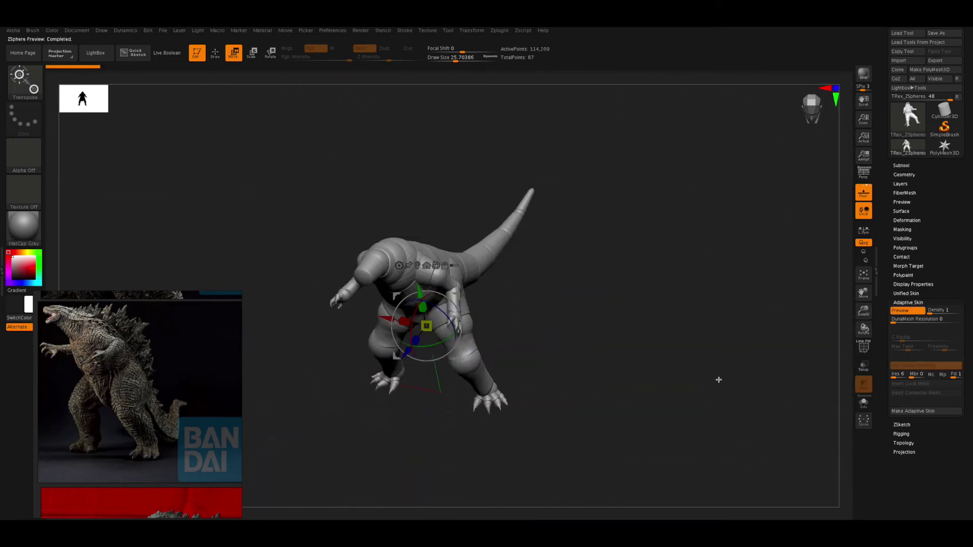
Step: Check the Adaptive Skin preview from the side, then turn it off
key("a")
mouse_move(726, 338)
left_mouse_down()
mouse_move(637, 232)
mouse_move(627, 245)
mouse_move(620, 199)
left_mouse_up()
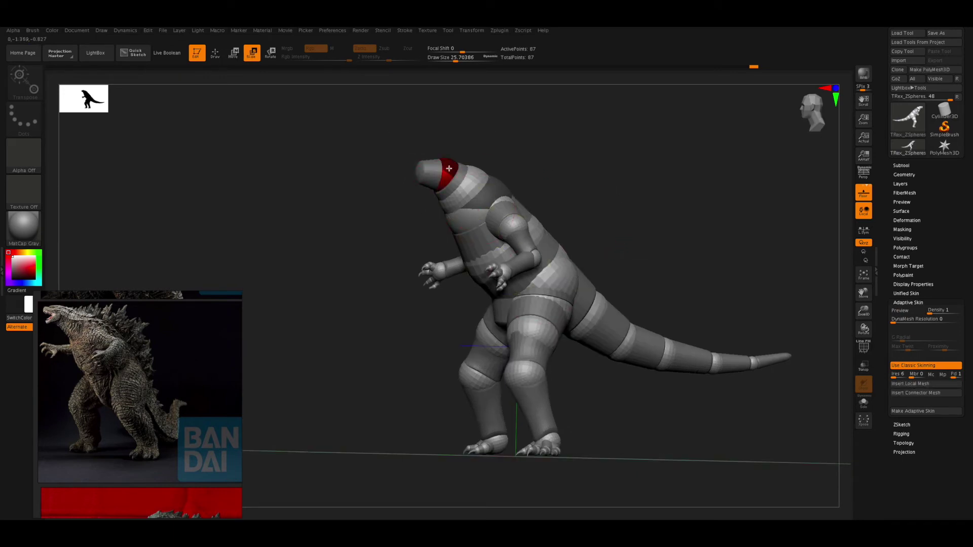
key("a")
mouse_move(500, 153)
left_mouse_down()
mouse_move(523, 162)
mouse_move(505, 291)
mouse_move(500, 278)
mouse_move(535, 330)
left_mouse_up()
key("a")
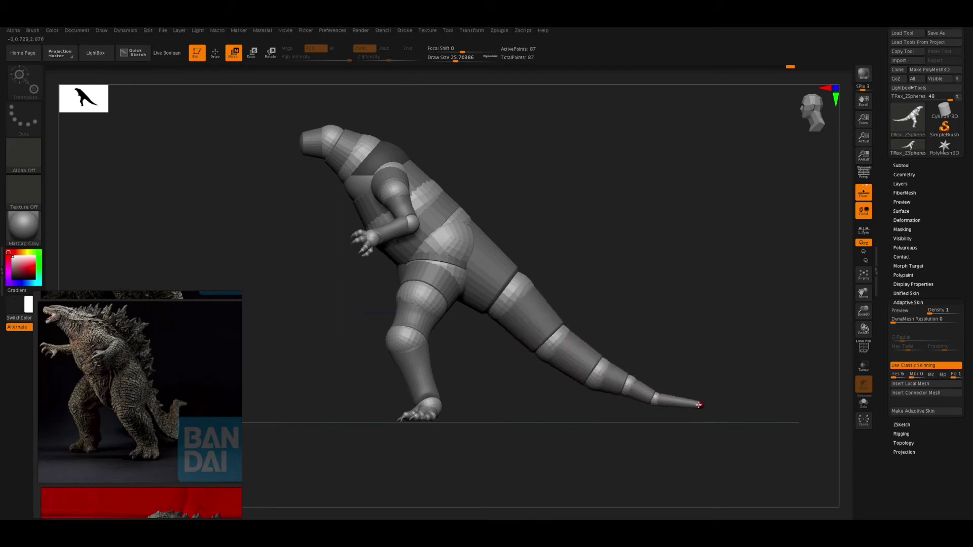
Step: Reposition the tail ZSphere chain and zoom out to a three-quarter view
left_click_drag(641, 392, 539, 347)
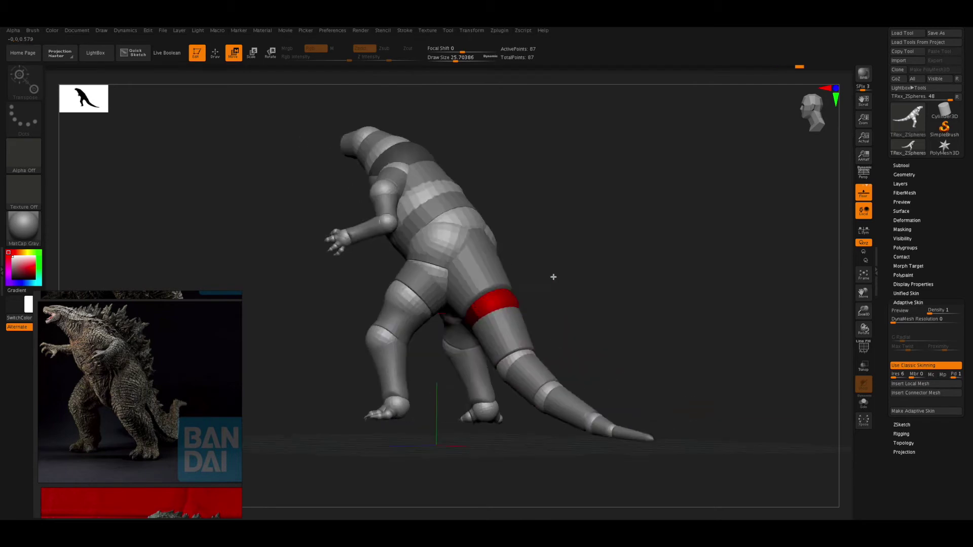
left_click_drag(552, 276, 530, 341)
scroll(155, 375, "down", 5)
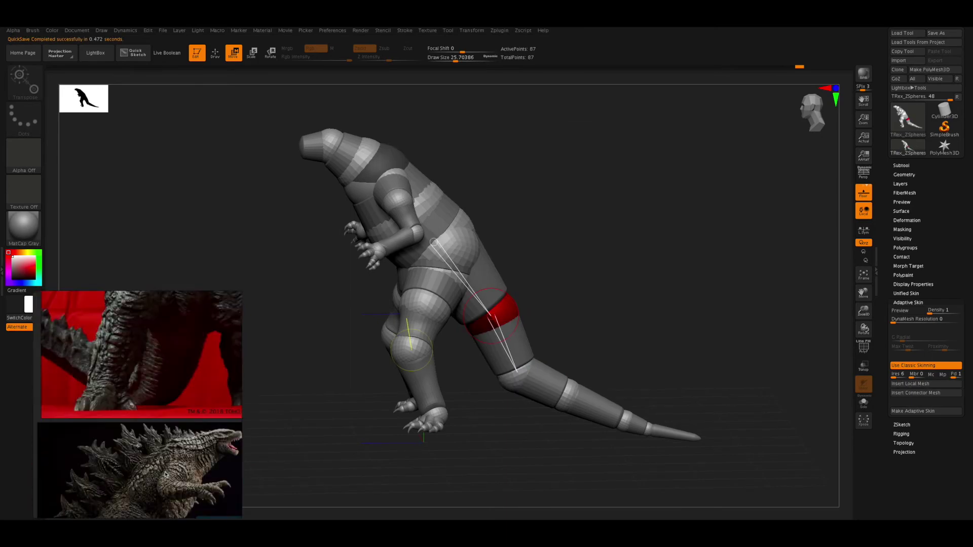
scroll(151, 411, "down", 5)
scroll(147, 446, "down", 5)
scroll(144, 485, "down", 5)
scroll(143, 486, "down", 3)
mouse_move(624, 347)
left_mouse_down()
mouse_move(458, 353)
mouse_move(365, 401)
left_mouse_up()
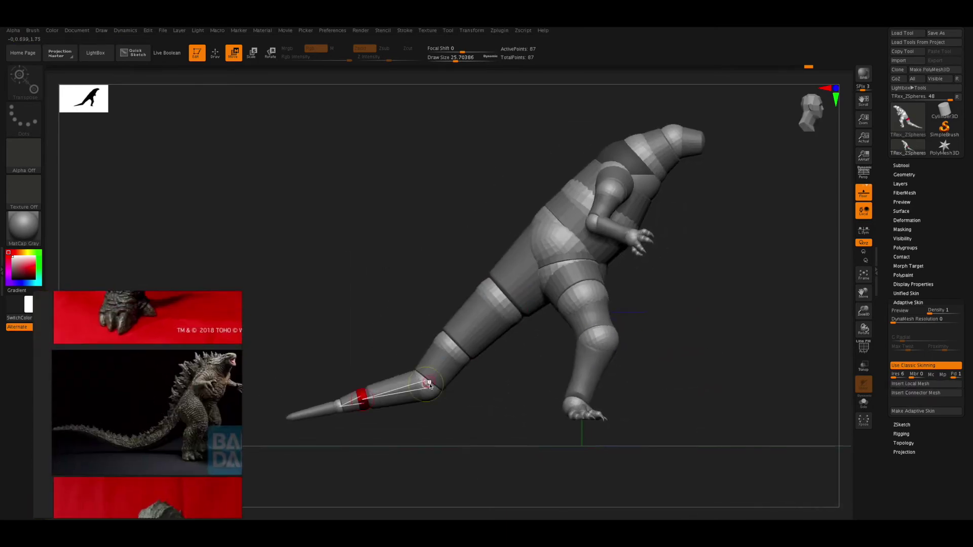
Step: Lower the tail and lay its tip flat along the ground pointing backward
mouse_move(478, 406)
left_mouse_down()
mouse_move(509, 355)
mouse_move(503, 361)
left_mouse_up()
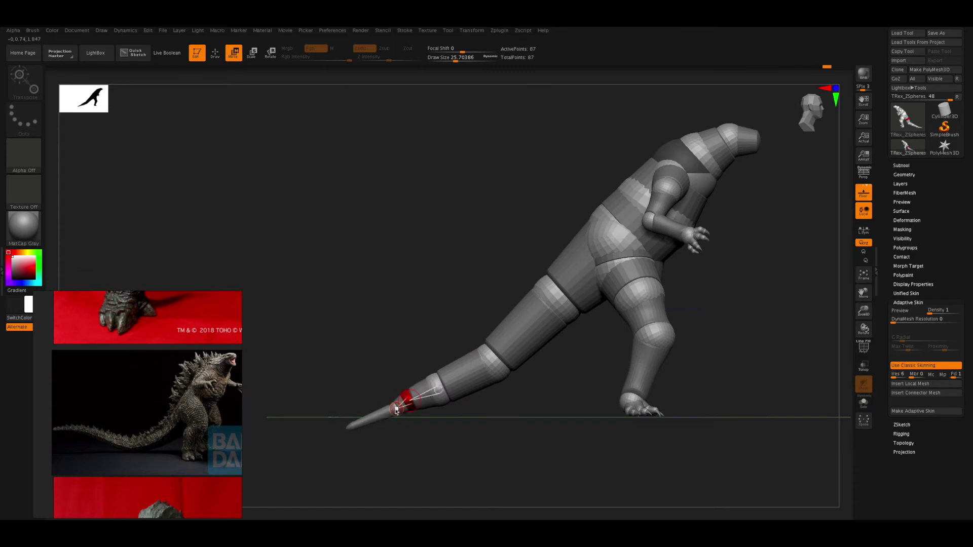
left_click_drag(345, 426, 339, 400)
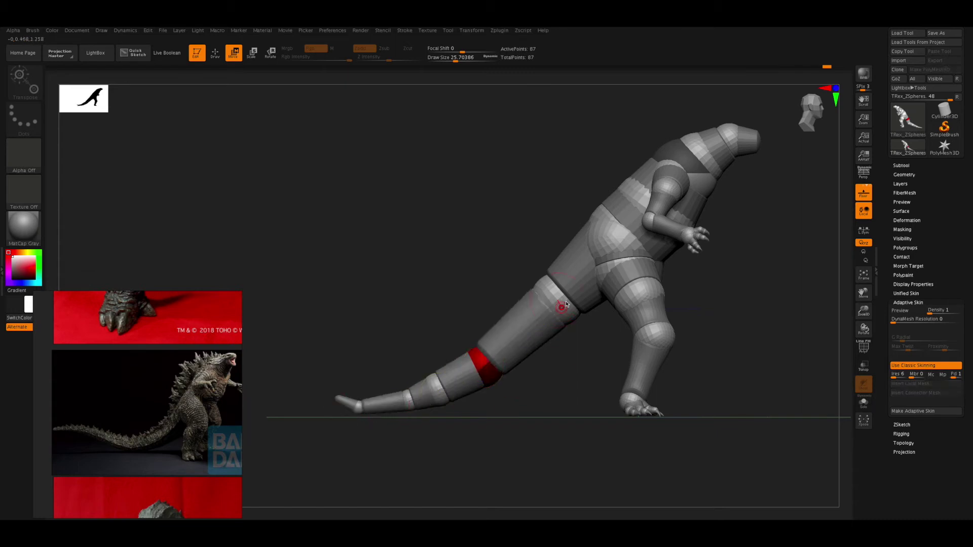
left_click_drag(557, 314, 488, 379)
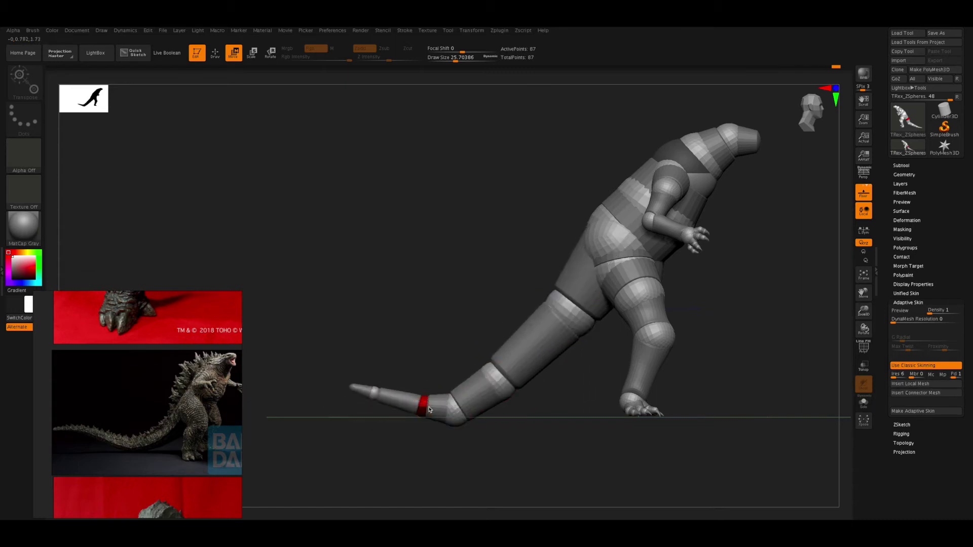
mouse_move(449, 423)
left_mouse_down()
mouse_move(465, 434)
mouse_move(603, 357)
left_mouse_up()
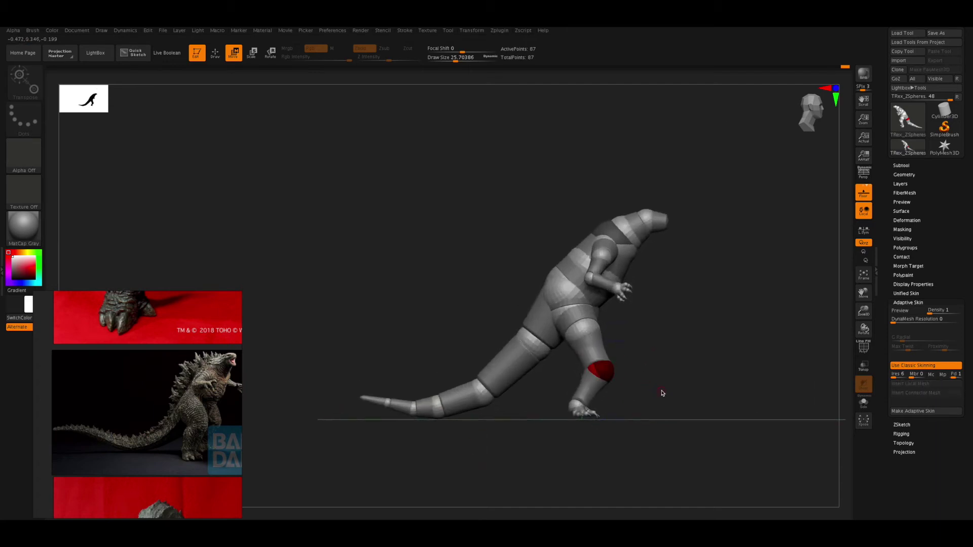
mouse_move(476, 459)
left_mouse_down()
mouse_move(513, 462)
mouse_move(376, 462)
left_mouse_up()
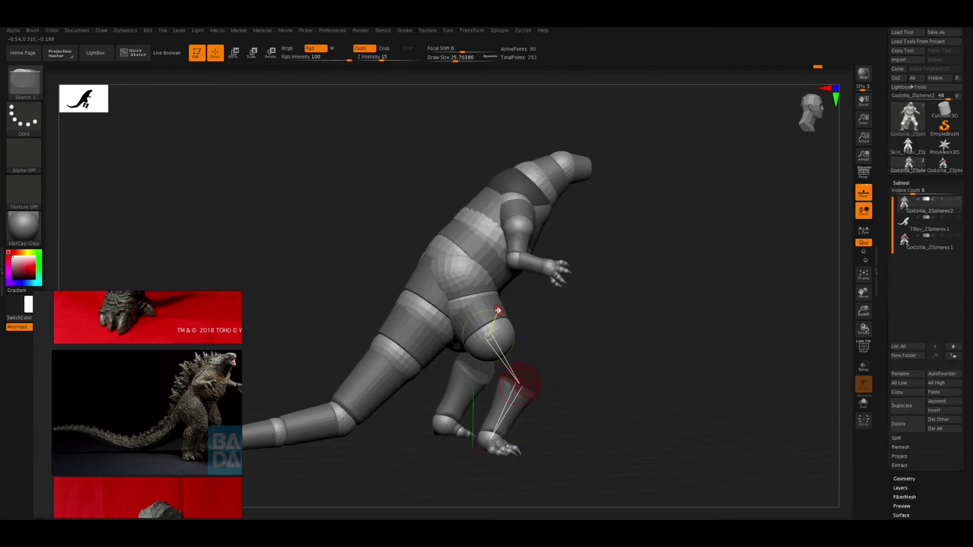
Step: Inspect the legs and feet from front, side and three-quarter views
mouse_move(508, 343)
left_mouse_down()
mouse_move(701, 297)
mouse_move(669, 335)
mouse_move(467, 407)
left_mouse_up()
mouse_move(541, 428)
left_mouse_down()
mouse_move(634, 401)
mouse_move(651, 371)
mouse_move(452, 435)
left_mouse_up()
key("w")
mouse_move(682, 457)
left_mouse_down()
mouse_move(528, 404)
mouse_move(487, 437)
mouse_move(607, 365)
mouse_move(472, 389)
left_mouse_up()
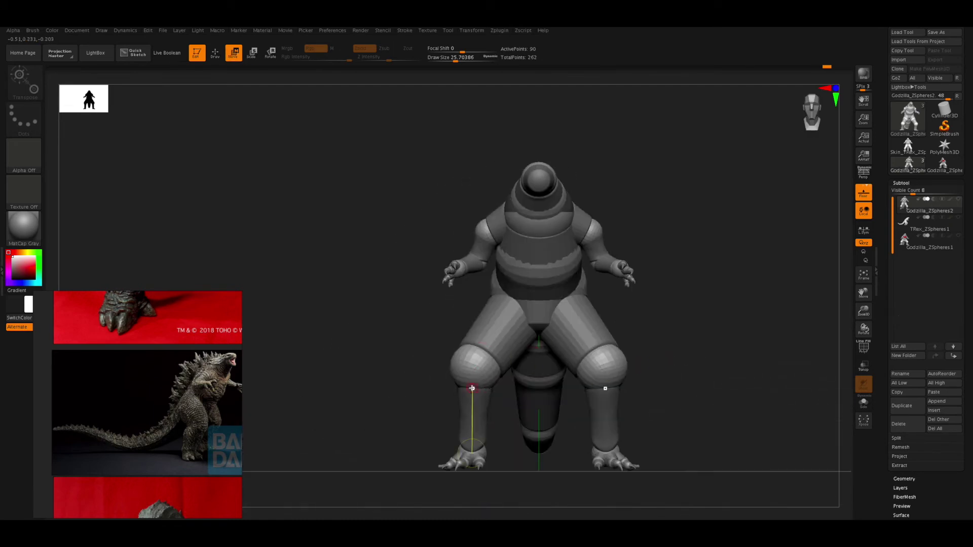
left_click_drag(768, 434, 486, 401, "shift")
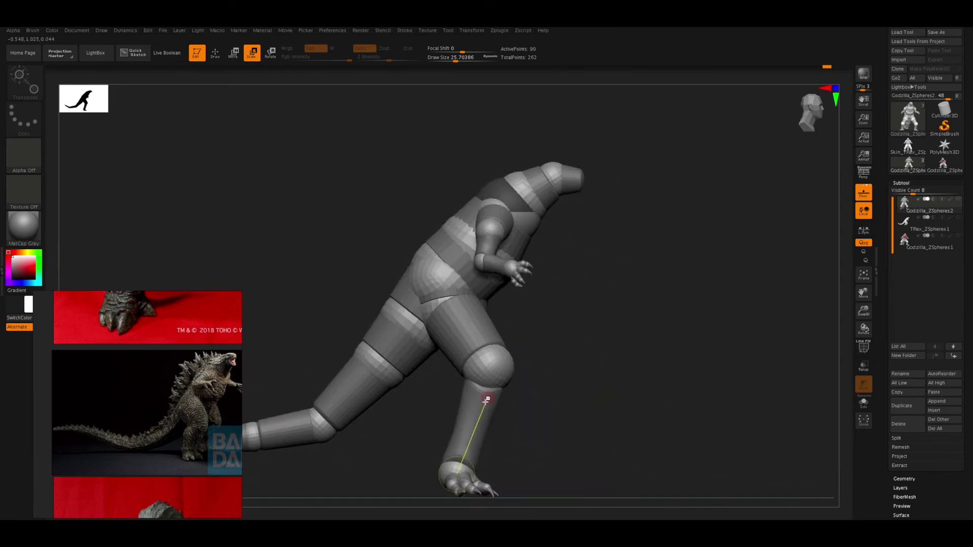
left_click_drag(450, 445, 590, 389)
mouse_move(498, 381)
left_mouse_down("shift")
mouse_move(721, 382)
mouse_move(467, 467)
mouse_move(516, 420)
mouse_move(588, 449)
mouse_move(617, 396)
mouse_move(506, 399)
mouse_move(473, 370)
mouse_move(430, 451)
mouse_move(428, 383)
mouse_move(424, 398)
mouse_move(517, 359)
mouse_move(698, 369)
mouse_move(680, 360)
left_mouse_up("shift")
left_click_drag(558, 278, 544, 271)
mouse_move(569, 310)
left_mouse_down()
mouse_move(618, 299)
mouse_move(555, 325)
mouse_move(533, 352)
mouse_move(574, 391)
mouse_move(571, 319)
mouse_move(603, 261)
mouse_move(547, 306)
mouse_move(527, 259)
mouse_move(493, 372)
mouse_move(513, 393)
mouse_move(517, 333)
mouse_move(537, 283)
mouse_move(556, 355)
mouse_move(603, 430)
mouse_move(463, 380)
mouse_move(559, 375)
mouse_move(533, 419)
mouse_move(669, 471)
mouse_move(664, 482)
mouse_move(403, 353)
left_mouse_up()
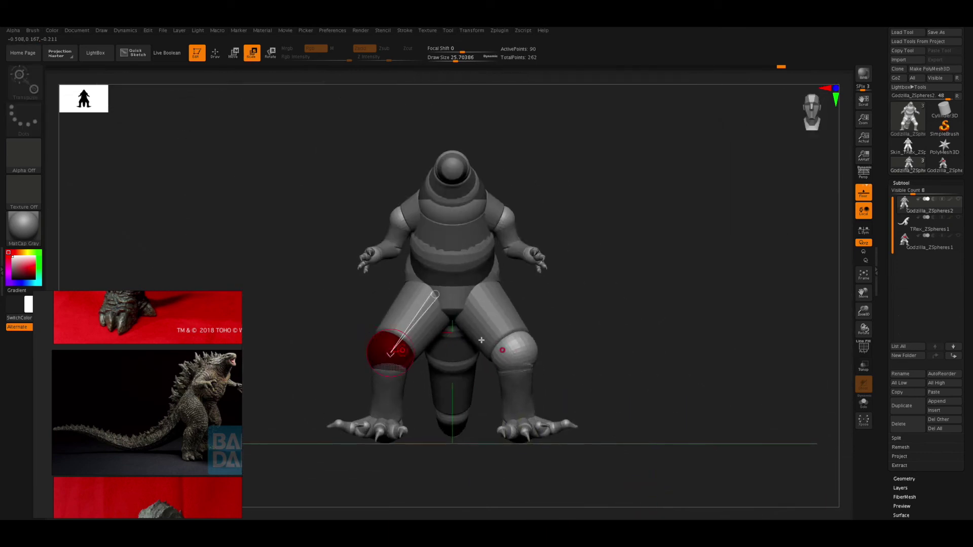
left_click_drag(481, 340, 432, 394)
Step: Adjust the knee ZSpheres with Move, Scale and Rotate, checking the foot from the front
key("w")
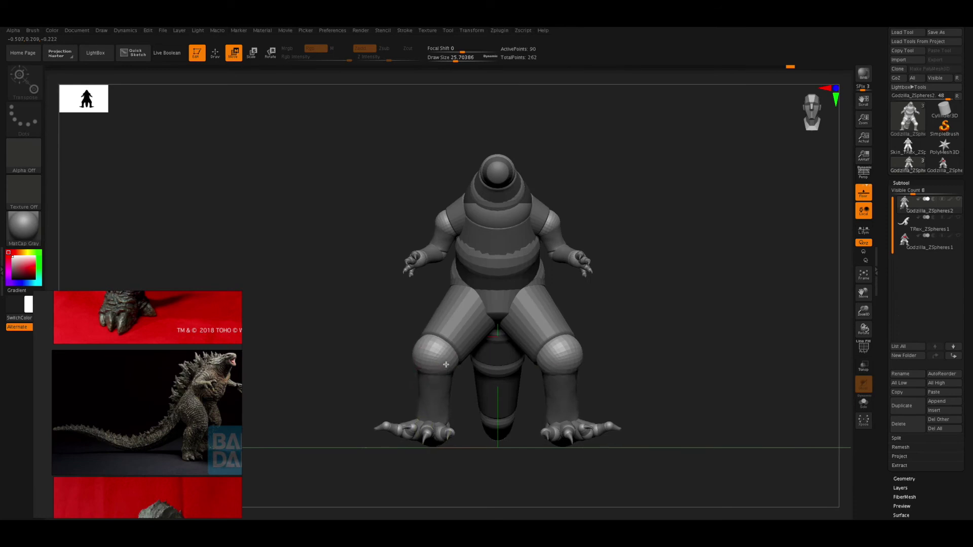
mouse_move(475, 456)
left_mouse_down()
mouse_move(463, 428)
mouse_move(528, 475)
mouse_move(456, 413)
mouse_move(614, 449)
mouse_move(408, 476)
mouse_move(513, 448)
mouse_move(411, 459)
mouse_move(446, 469)
mouse_move(463, 462)
mouse_move(480, 498)
mouse_move(469, 450)
left_mouse_up()
key("e")
key("r")
left_click_drag(479, 486, 490, 439)
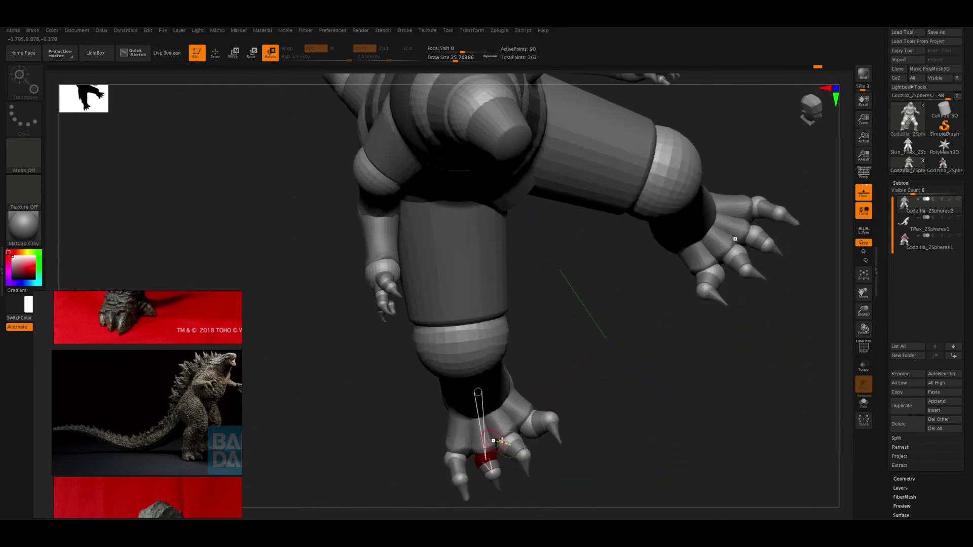
Step: Rotate the outer toe claw up and outward so it splays from the foot
mouse_move(523, 456)
left_mouse_down()
mouse_move(638, 257)
mouse_move(575, 414)
mouse_move(617, 500)
mouse_move(615, 463)
mouse_move(565, 507)
mouse_move(538, 402)
mouse_move(516, 394)
mouse_move(580, 397)
left_mouse_up()
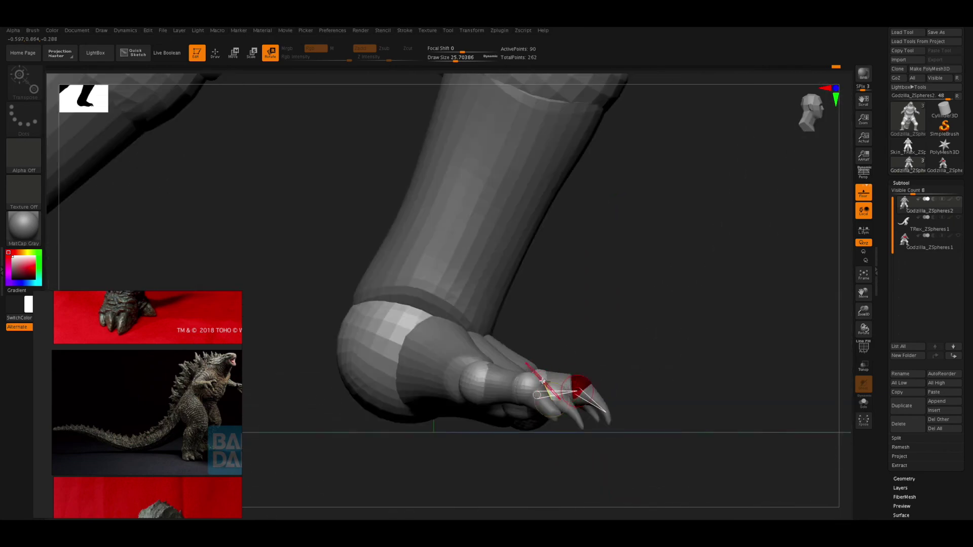
left_click_drag(506, 380, 564, 456)
mouse_move(482, 380)
left_mouse_down()
mouse_move(461, 446)
mouse_move(537, 355)
mouse_move(337, 326)
left_mouse_up()
mouse_move(367, 365)
left_mouse_down()
mouse_move(391, 319)
mouse_move(382, 203)
mouse_move(472, 354)
mouse_move(434, 428)
mouse_move(472, 386)
mouse_move(666, 240)
left_mouse_up()
left_click_drag(628, 317, 610, 397)
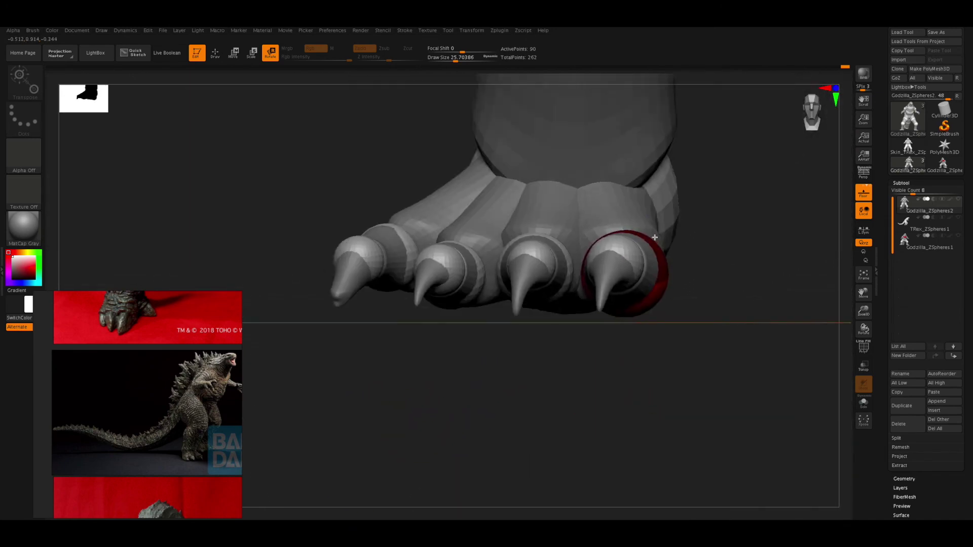
left_click_drag(655, 237, 569, 222)
left_click_drag(433, 208, 449, 366)
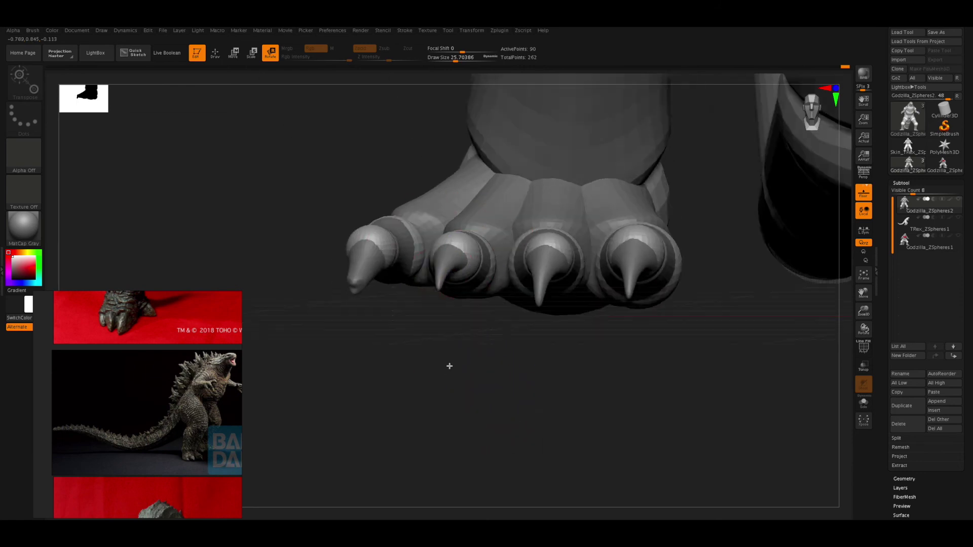
mouse_move(439, 296)
left_mouse_down()
mouse_move(472, 428)
mouse_move(460, 311)
mouse_move(543, 456)
mouse_move(446, 431)
left_mouse_up()
Step: Shift the left foot into place with Move (W), then adjust the toe spheres with Scale (E)
mouse_move(355, 456)
left_mouse_down()
mouse_move(511, 480)
mouse_move(528, 513)
left_mouse_up()
scroll(168, 366, "up", 3)
scroll(152, 401, "down", 8)
scroll(141, 430, "up", 3)
scroll(141, 429, "up", 2)
scroll(141, 430, "up", 5)
scroll(141, 430, "up", 3)
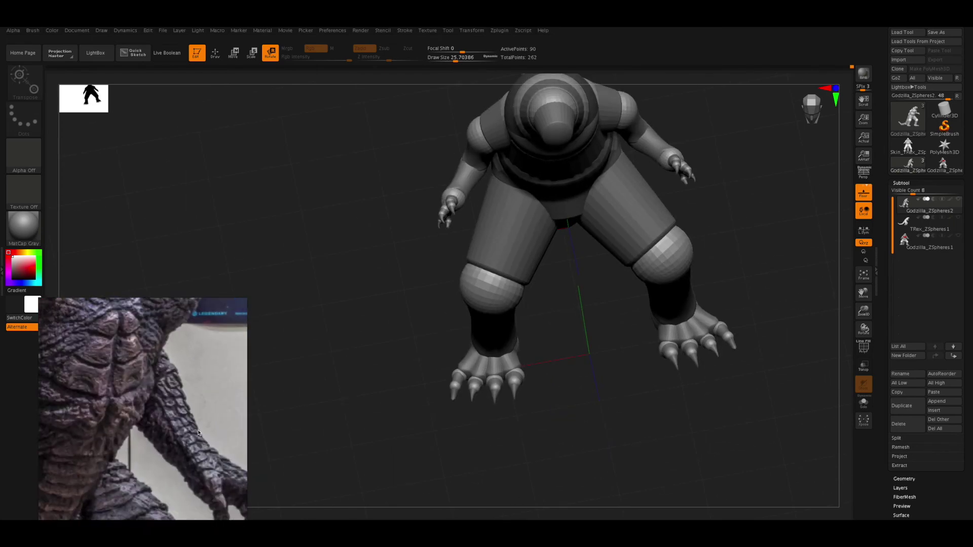
mouse_move(612, 456)
right_mouse_down()
mouse_move(505, 324)
mouse_move(516, 353)
right_mouse_up()
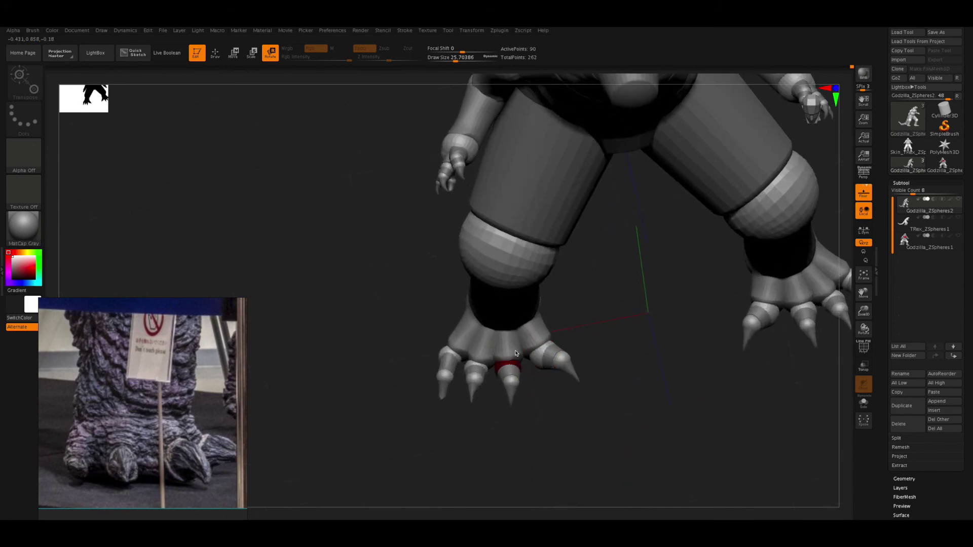
key("w")
left_click_drag(455, 362, 469, 341)
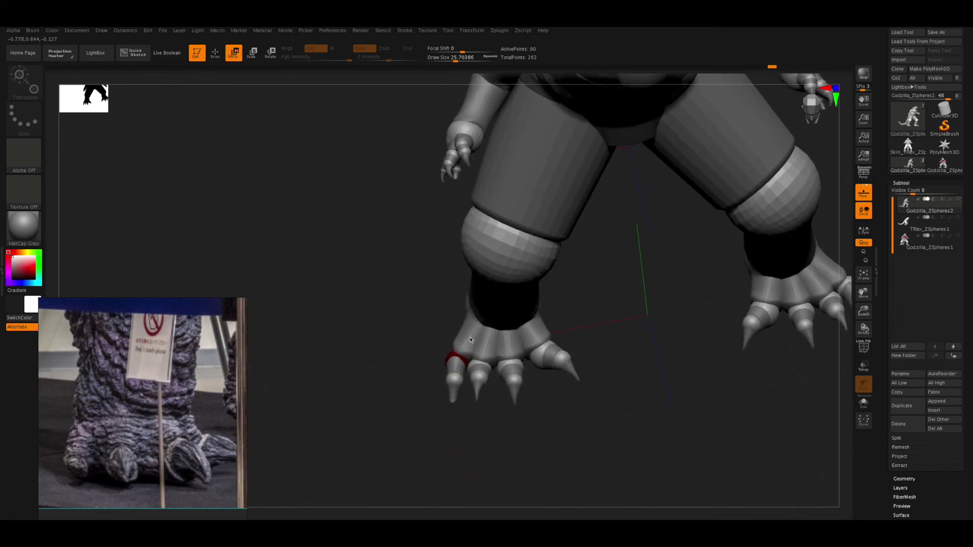
mouse_move(456, 371)
right_mouse_down()
mouse_move(519, 426)
mouse_move(426, 348)
mouse_move(536, 389)
mouse_move(571, 460)
mouse_move(539, 319)
mouse_move(469, 283)
right_mouse_up()
key("e")
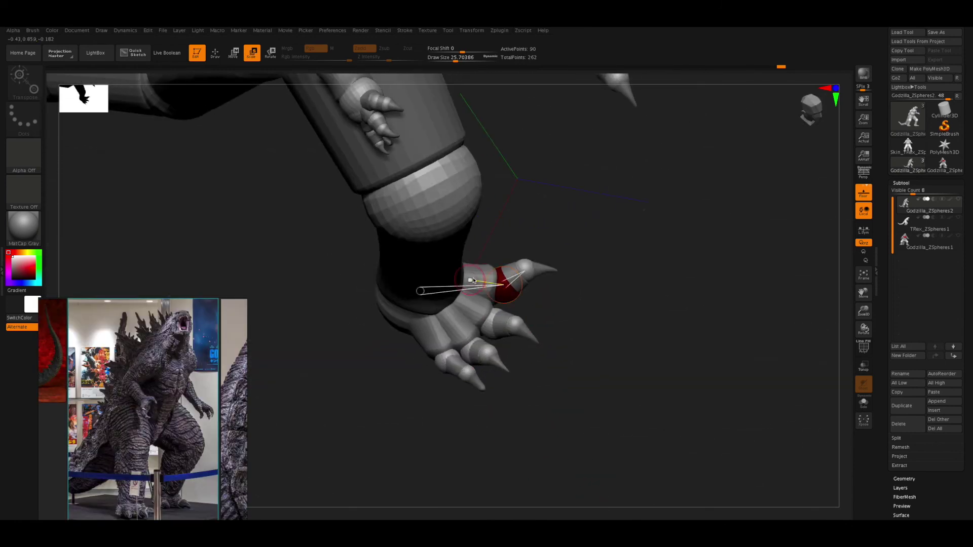
mouse_move(435, 332)
right_mouse_down()
mouse_move(609, 347)
mouse_move(576, 443)
mouse_move(523, 375)
right_mouse_up()
mouse_move(511, 340)
right_mouse_down("alt")
mouse_move(489, 387)
mouse_move(549, 424)
mouse_move(511, 306)
mouse_move(465, 243)
right_mouse_up("alt")
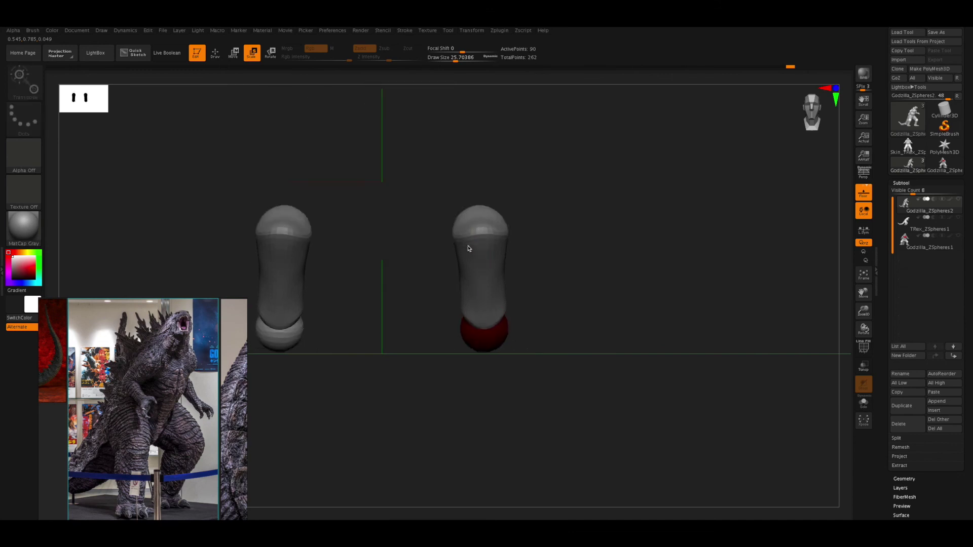
mouse_move(525, 243)
right_mouse_down()
mouse_move(522, 394)
mouse_move(654, 461)
right_mouse_up()
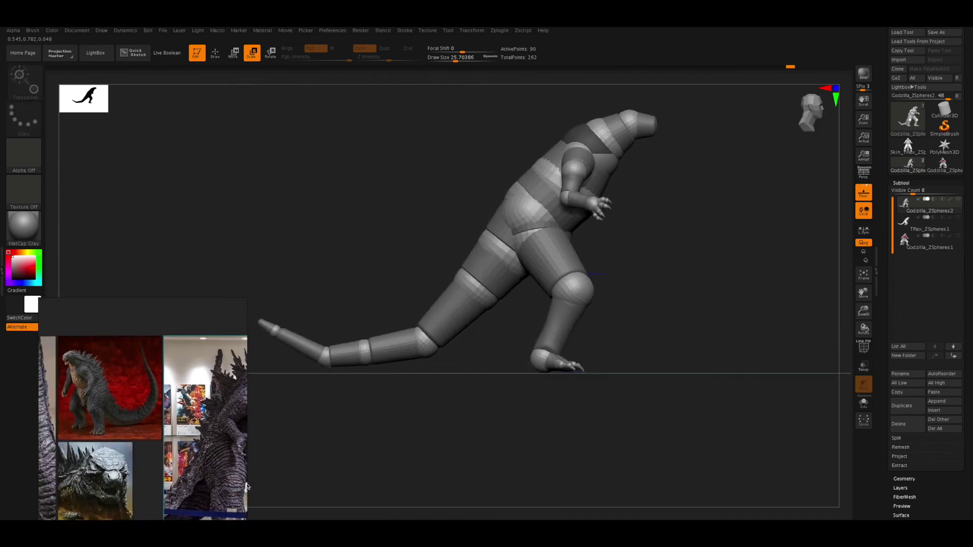
Step: Check the armature and tail from rear, front and side views, then enable Adaptive Skin preview
right_click_drag(519, 437, 607, 455, "alt")
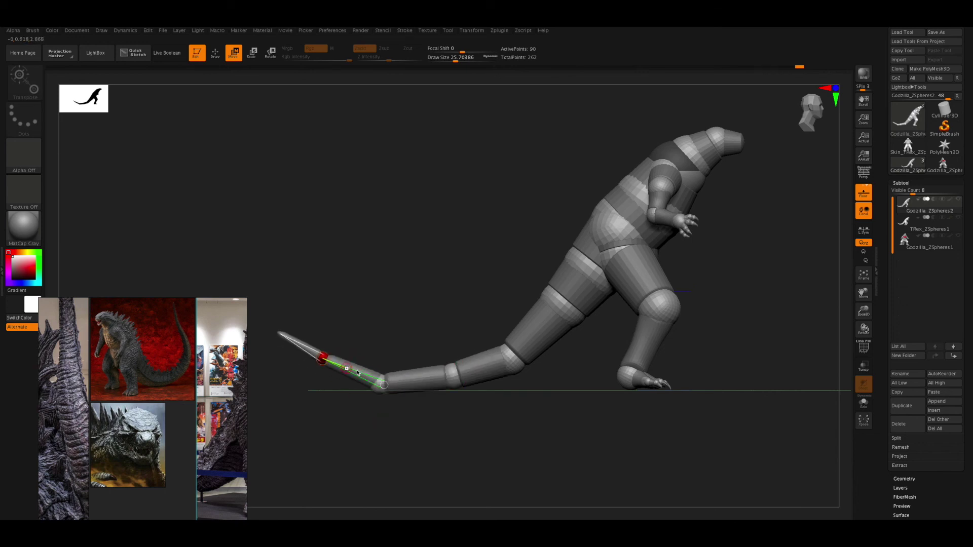
right_click_drag(285, 344, 374, 446, "ctrl")
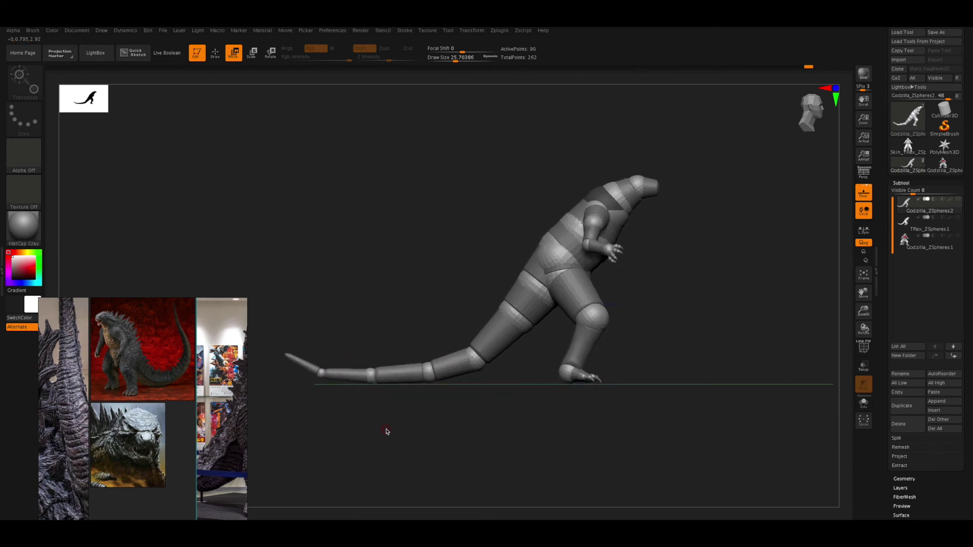
mouse_move(398, 423)
left_mouse_down()
mouse_move(446, 427)
mouse_move(408, 430)
mouse_move(645, 367)
mouse_move(700, 391)
mouse_move(671, 410)
mouse_move(147, 376)
left_mouse_up()
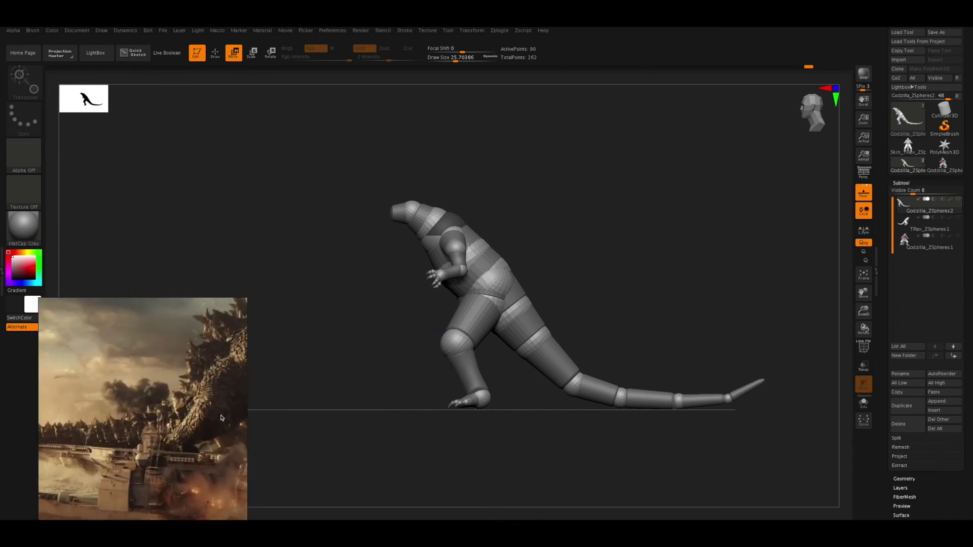
mouse_move(478, 463)
left_mouse_down("shift")
mouse_move(578, 452)
mouse_move(458, 410)
left_mouse_up("shift")
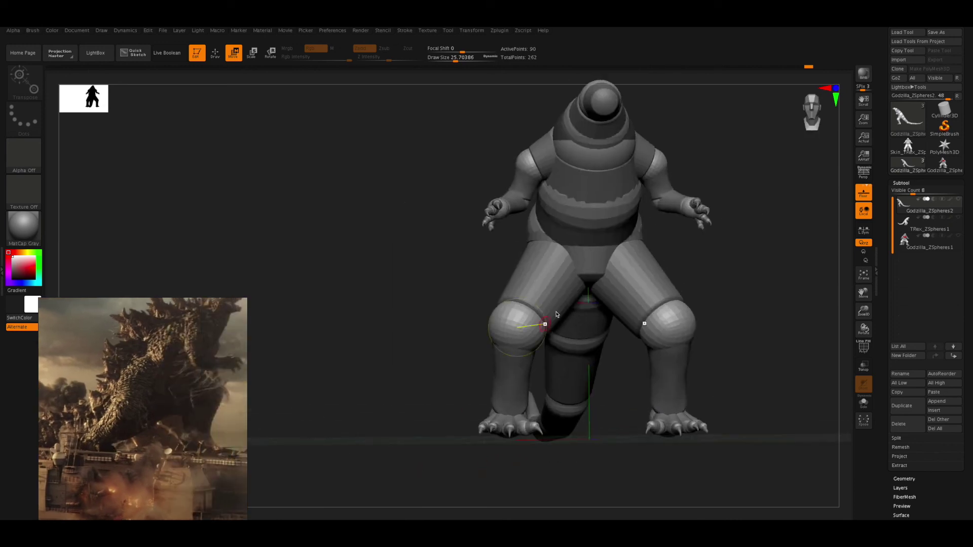
left_click_drag(630, 332, 598, 317)
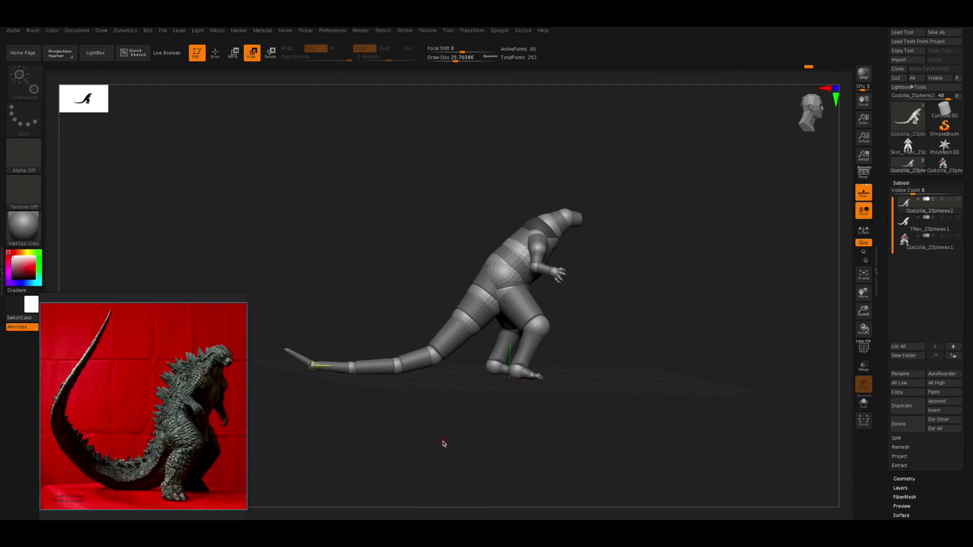
left_click_drag(452, 420, 497, 403, "alt")
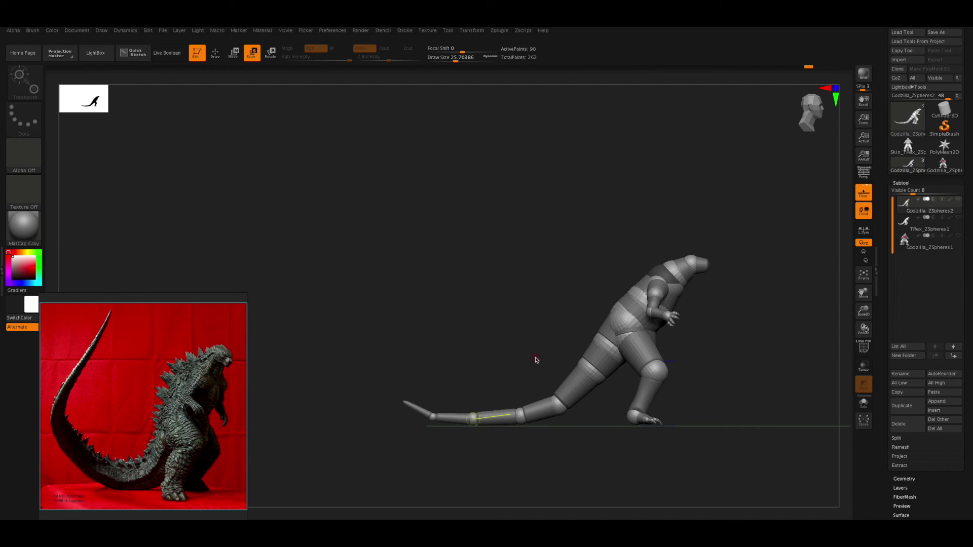
mouse_move(680, 374)
left_mouse_down()
mouse_move(717, 363)
mouse_move(608, 320)
mouse_move(522, 421)
mouse_move(399, 401)
left_mouse_up()
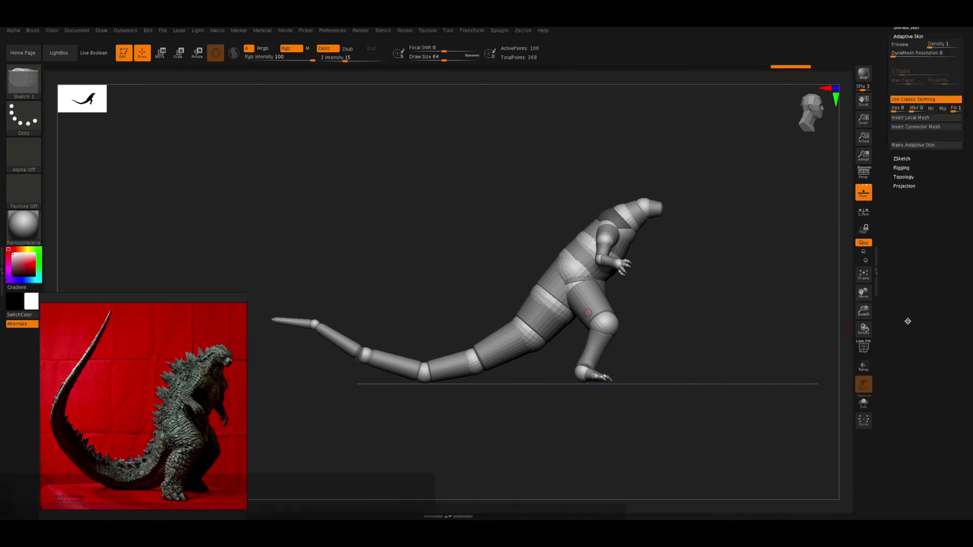
left_click(923, 195)
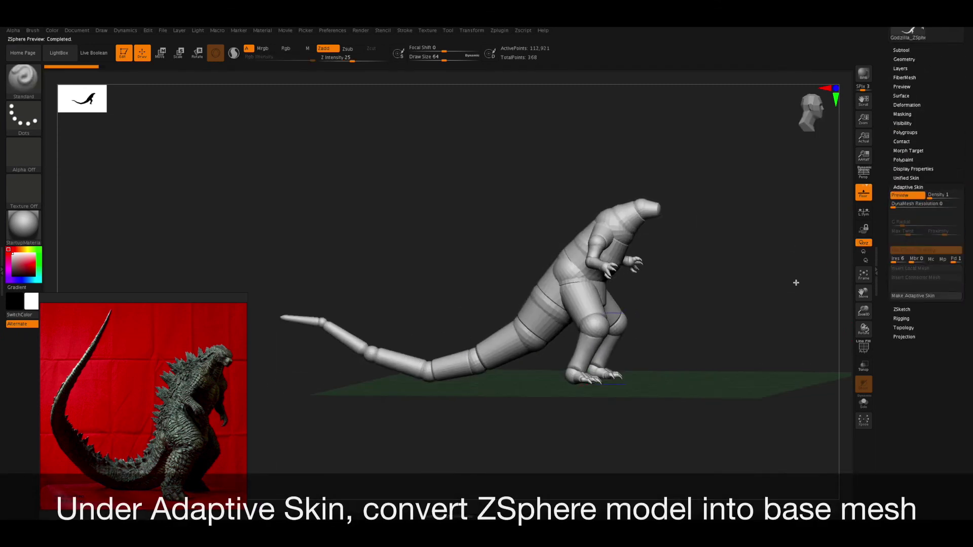
Step: Generate the Adaptive Skin preview mesh and inspect it from front and side
left_click(896, 296)
mouse_move(767, 332)
left_mouse_down()
mouse_move(759, 319)
mouse_move(756, 345)
left_mouse_up()
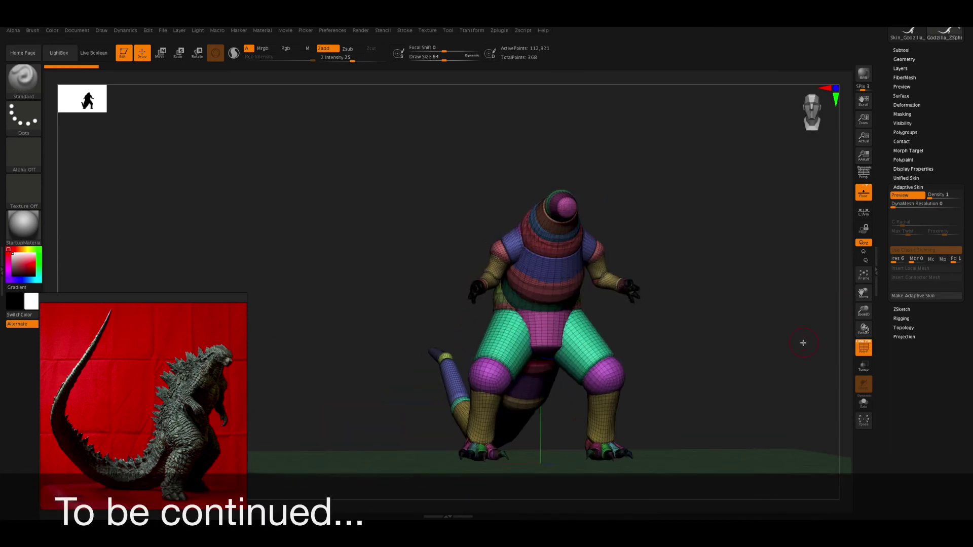